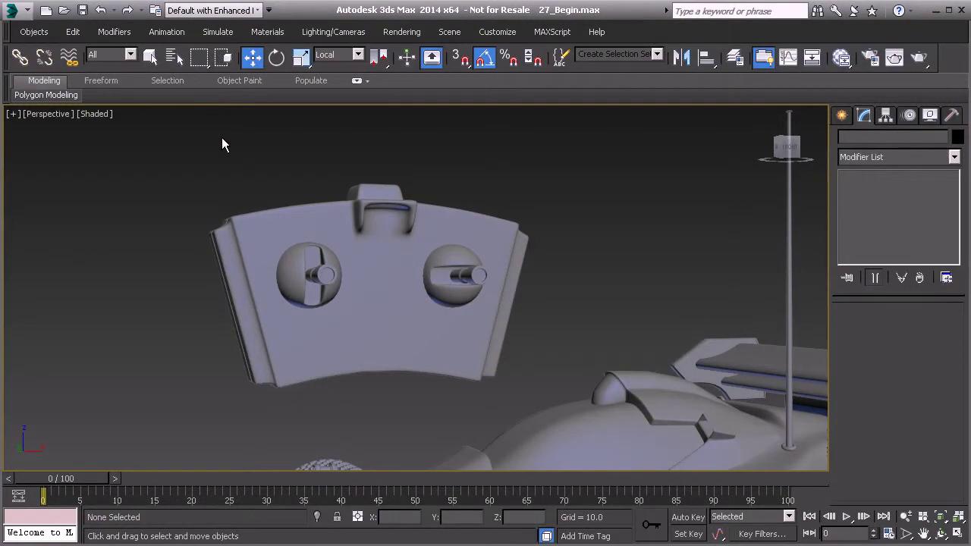
Select the curved plate's Editable Poly level and set PolyDraw to draw on the selection
middle_drag(404, 278, 419, 282)
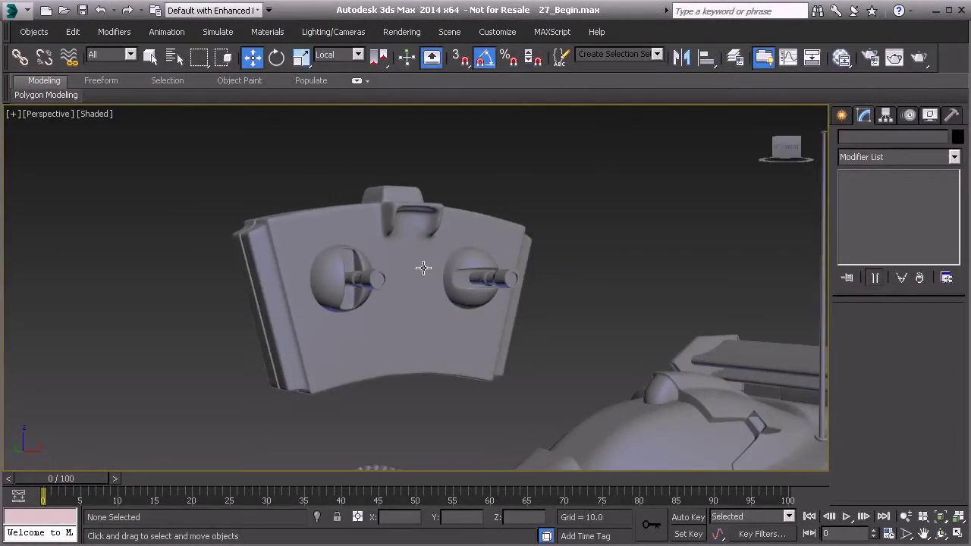
alt+middle_drag(399, 293, 416, 307)
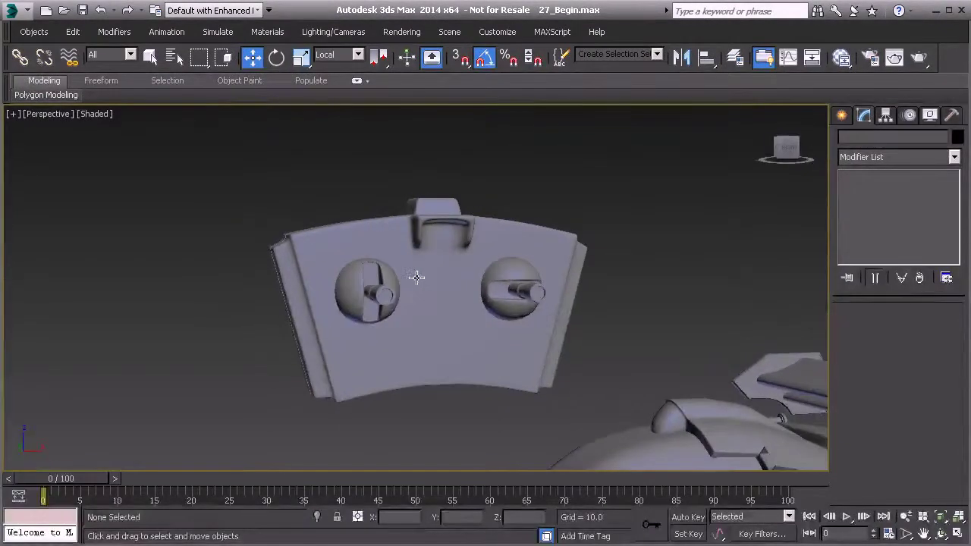
click(416, 278)
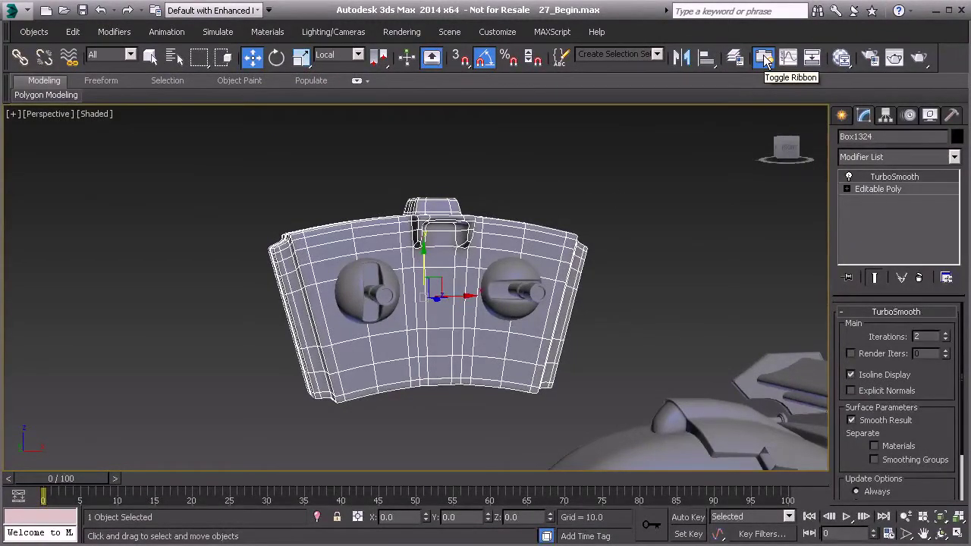
click(888, 191)
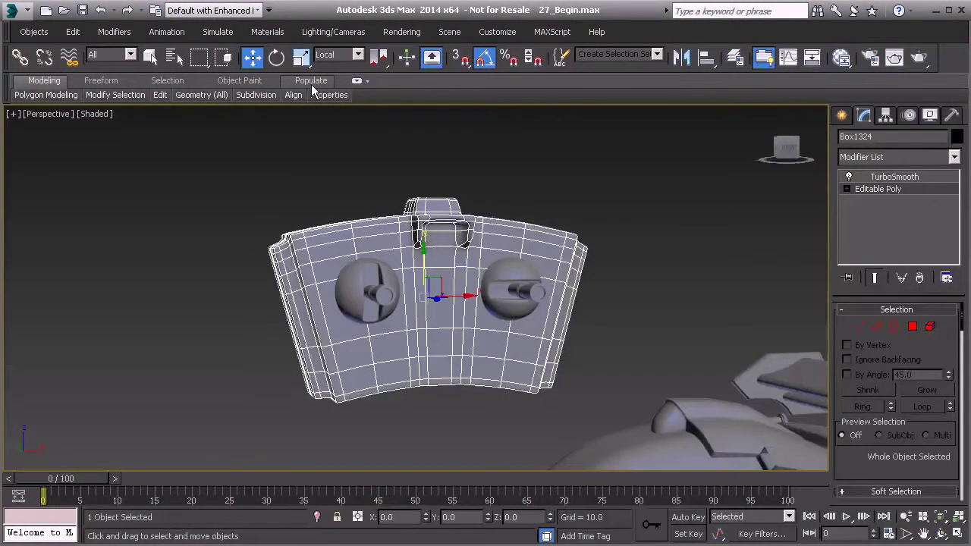
click(104, 81)
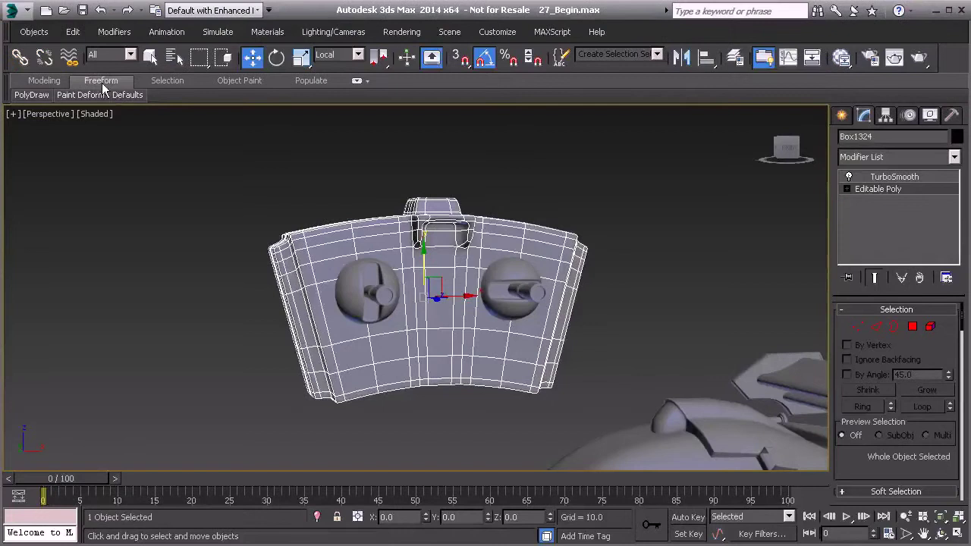
mouse_move(33, 94)
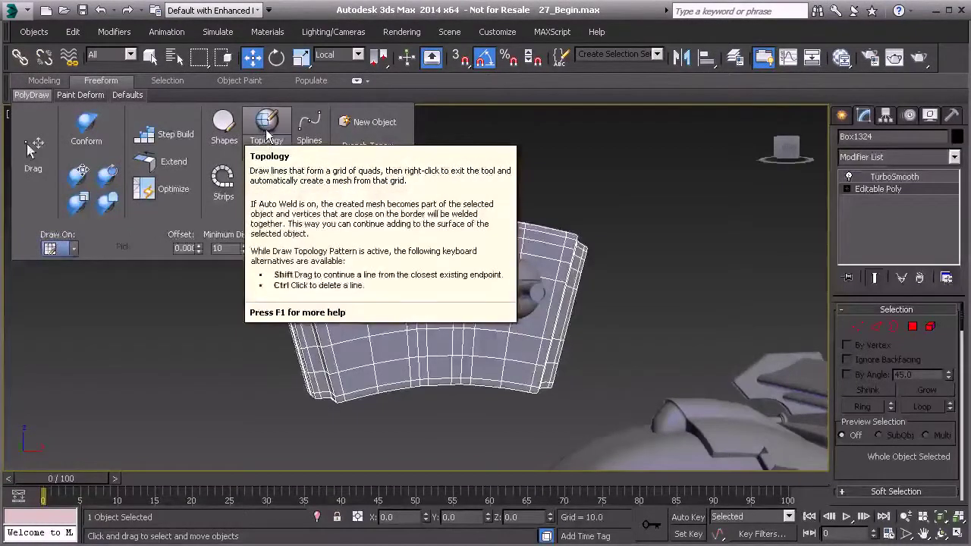
click(265, 133)
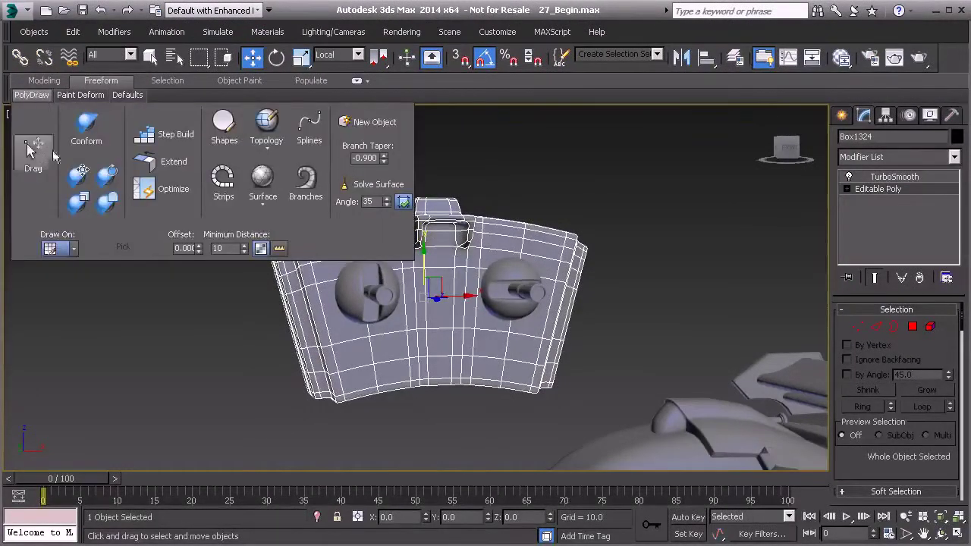
click(74, 249)
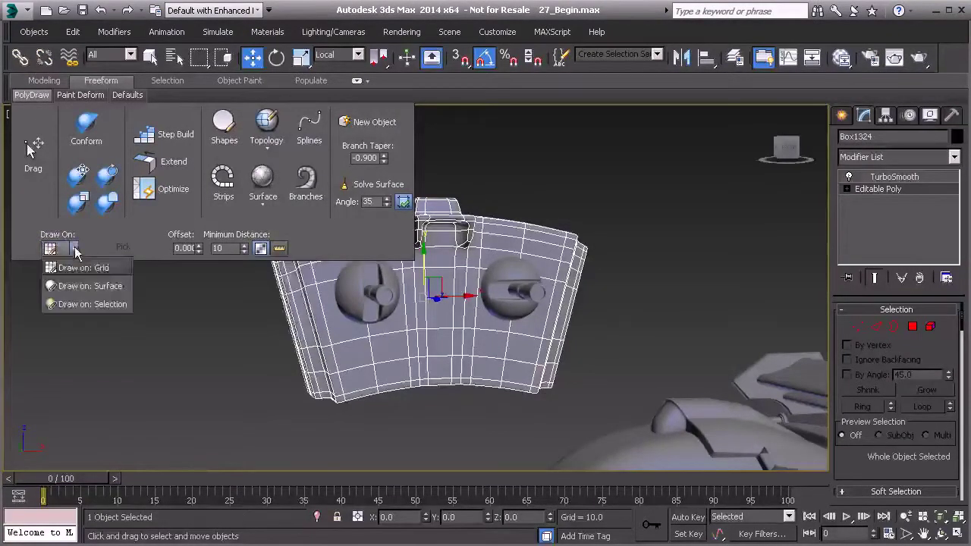
click(69, 304)
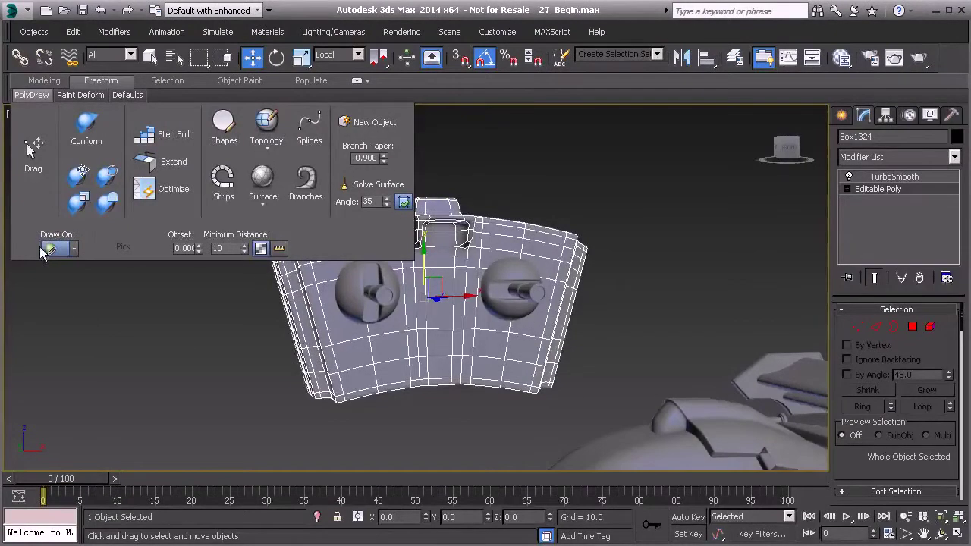
With the Topology tool in the front view, draw an outer and an inner circle around the plate's left ball mount
click(275, 130)
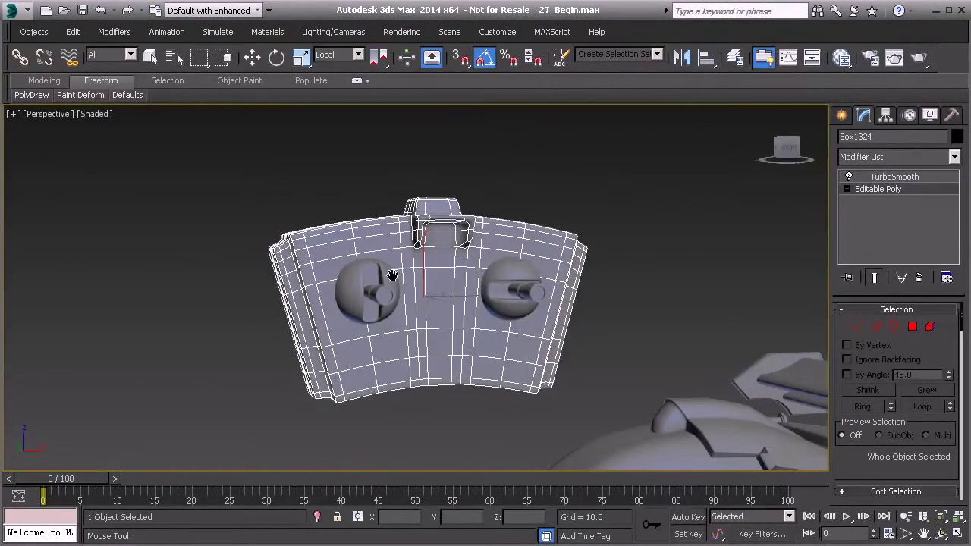
key(f)
middle_drag(274, 232, 328, 247)
scroll(328, 246, up, 3)
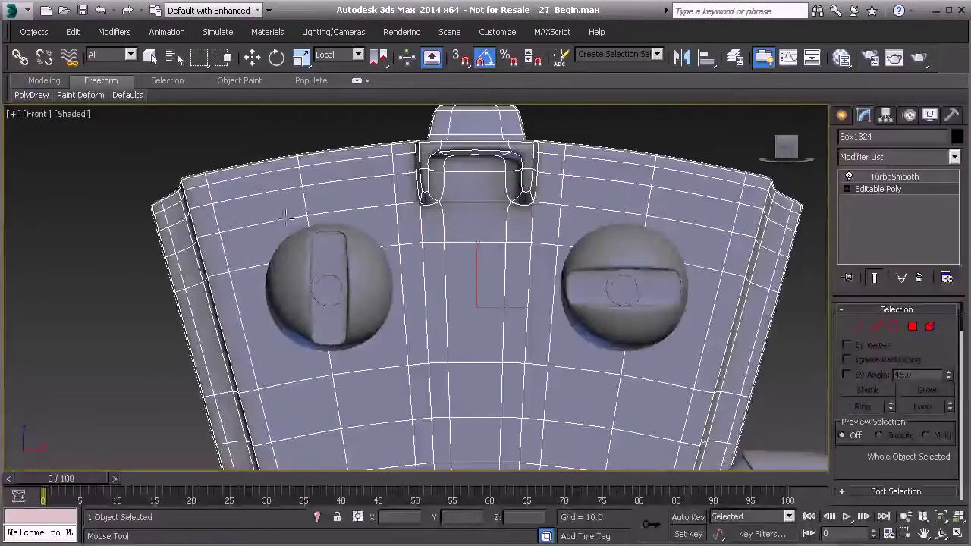
mouse_move(273, 217)
mouse_down()
mouse_move(315, 200)
mouse_move(371, 201)
mouse_up()
drag(414, 232, 433, 297)
drag(403, 355, 323, 370)
mouse_move(228, 325)
mouse_down()
mouse_move(224, 292)
mouse_move(275, 217)
mouse_up()
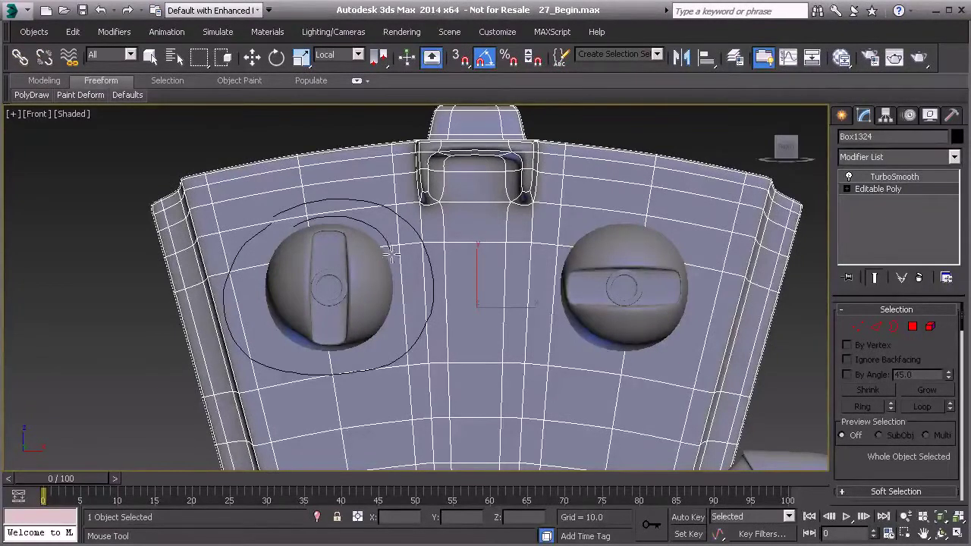
mouse_move(342, 346)
mouse_down()
mouse_move(282, 348)
mouse_move(255, 302)
mouse_move(265, 255)
mouse_move(288, 232)
mouse_move(339, 217)
mouse_up()
Draw radial lines across the two circles around the left ball mount and generate the quad ring mesh
drag(294, 193, 344, 225)
drag(395, 200, 373, 243)
drag(446, 251, 389, 265)
drag(446, 318, 383, 309)
mouse_move(408, 369)
mouse_down()
mouse_move(352, 338)
mouse_move(320, 335)
mouse_up()
drag(259, 373, 280, 323)
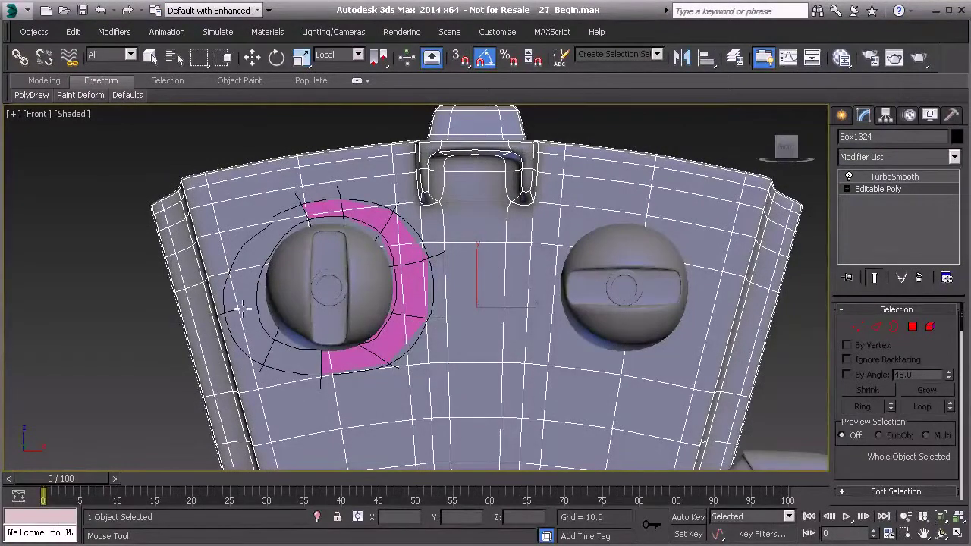
drag(226, 254, 274, 266)
drag(261, 211, 293, 238)
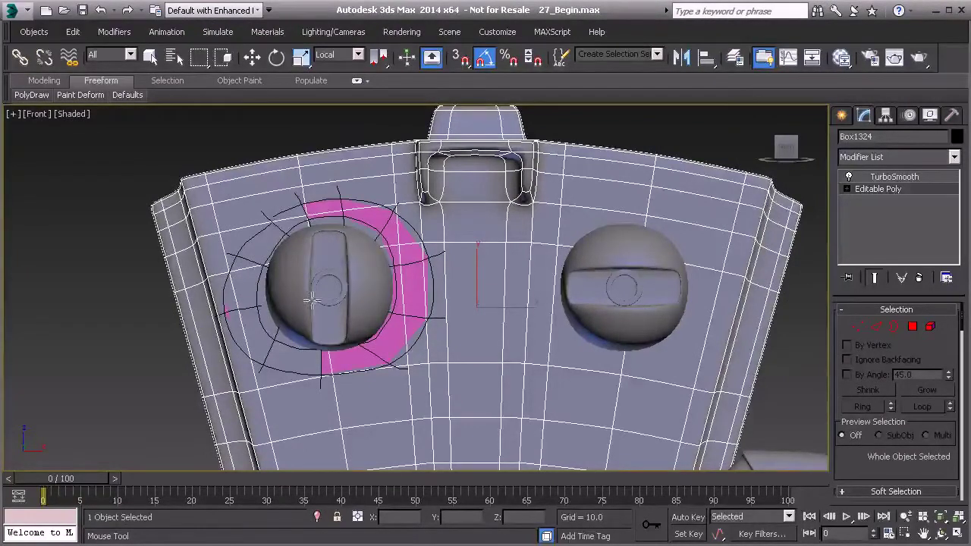
right_click(390, 229)
Select the drawn ring as an element of the plate's Editable Poly and shift it outward off the plate surface
click(258, 311)
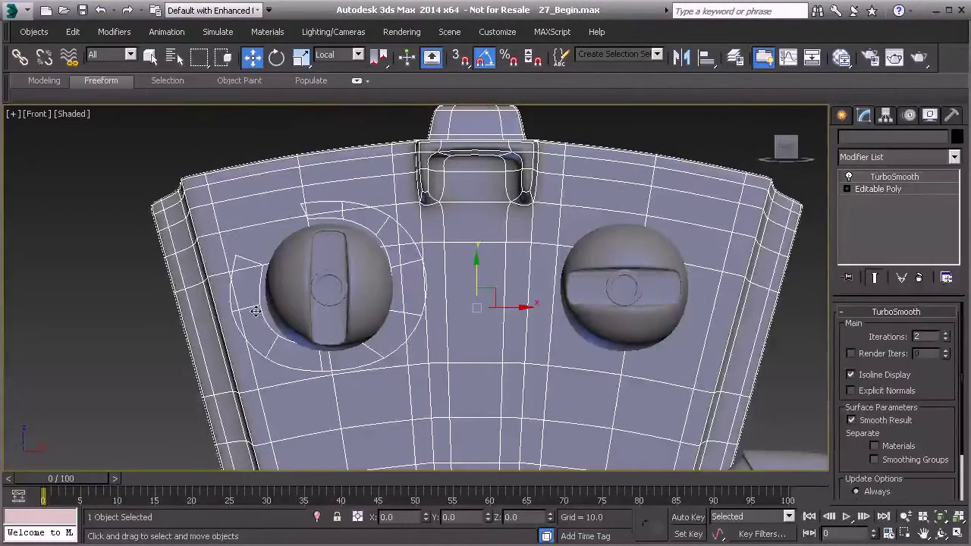
scroll(425, 314, down, 2)
key(p)
alt+middle_drag(362, 307, 408, 311)
scroll(408, 311, up, 2)
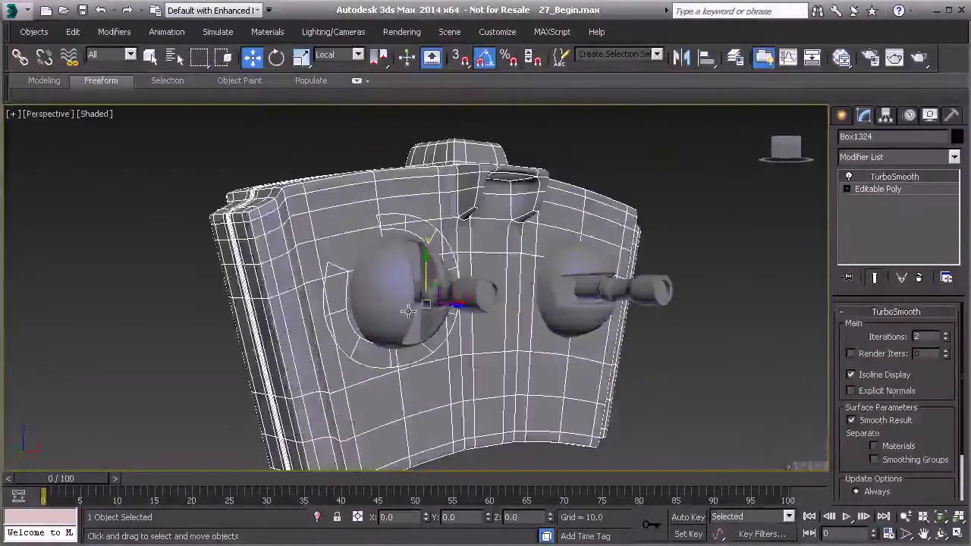
click(877, 194)
click(930, 326)
click(345, 331)
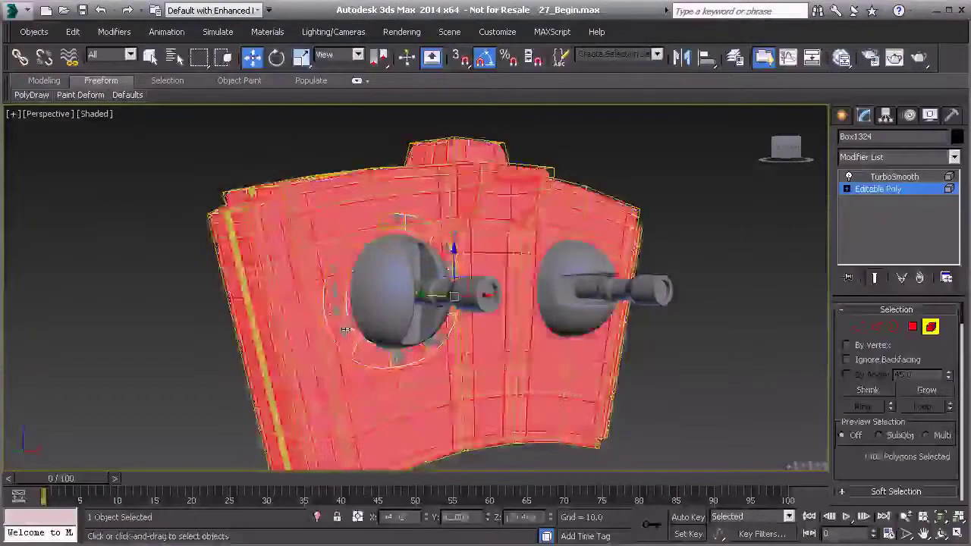
click(345, 330)
drag(430, 296, 440, 298)
alt+middle_drag(435, 298, 454, 288)
mouse_move(383, 298)
mouse_down()
mouse_move(404, 293)
mouse_move(381, 298)
mouse_up()
alt+middle_drag(381, 299, 286, 322)
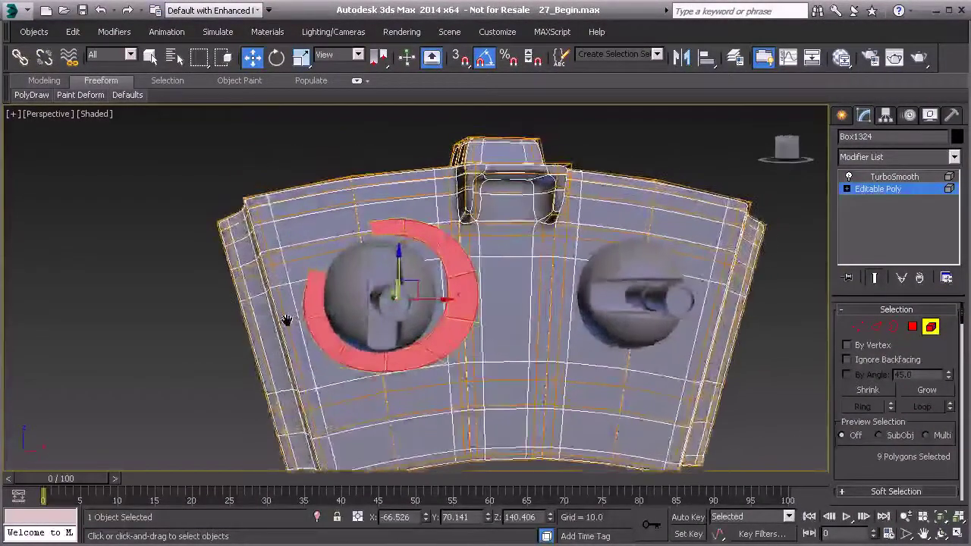
Try moving the outer corner vertex at the ring's upper open end in the front view, and undo the move
key(f)
scroll(373, 305, up, 6)
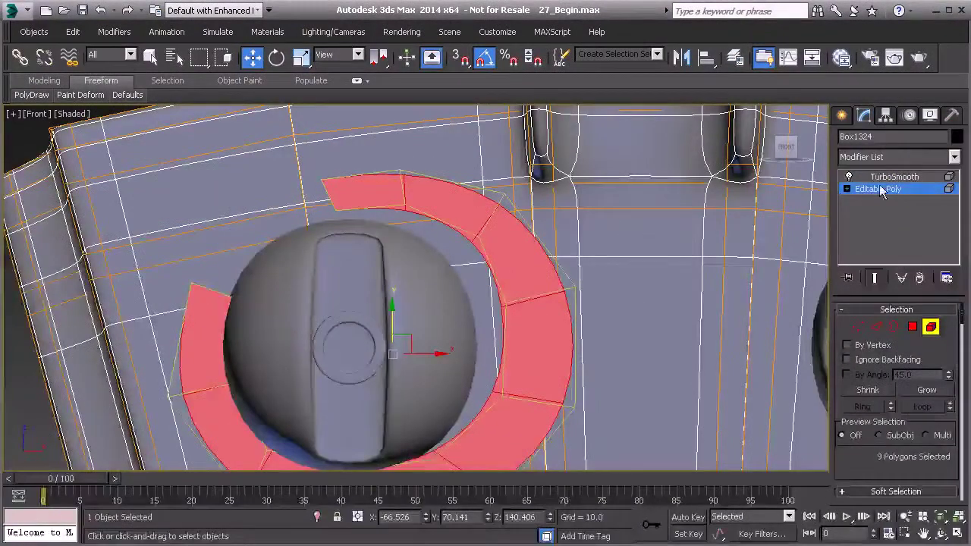
middle_drag(412, 273, 428, 273)
scroll(429, 273, down, 4)
scroll(441, 251, up, 2)
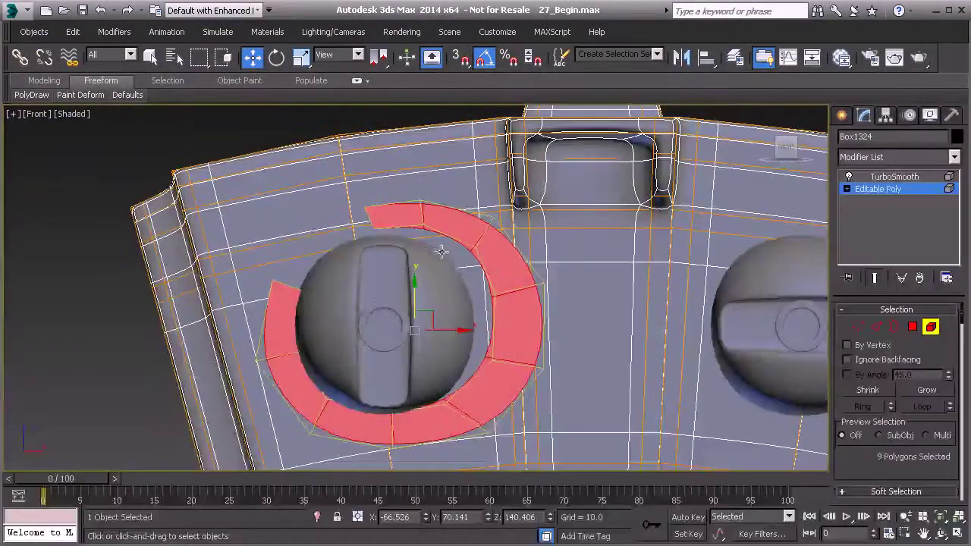
click(857, 326)
drag(348, 199, 376, 179)
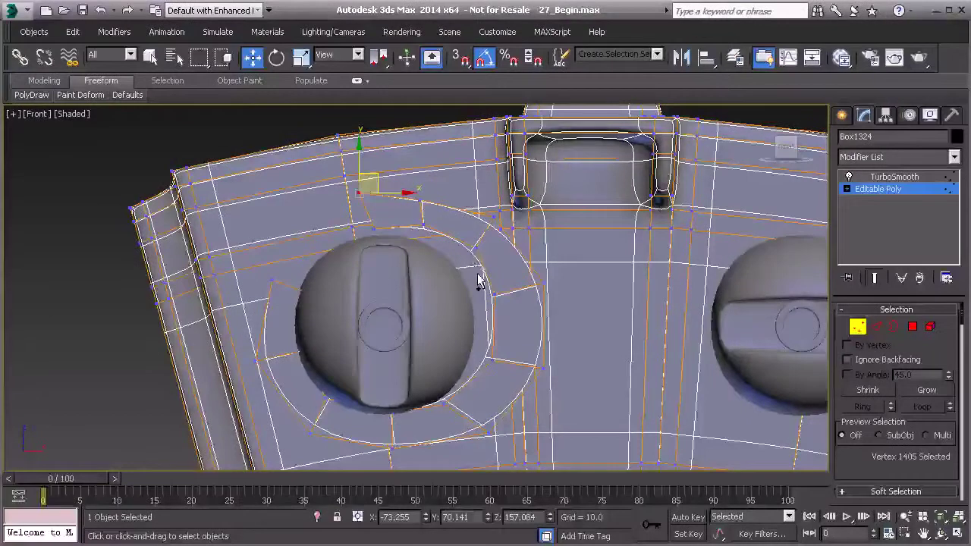
key(ctrl+z)
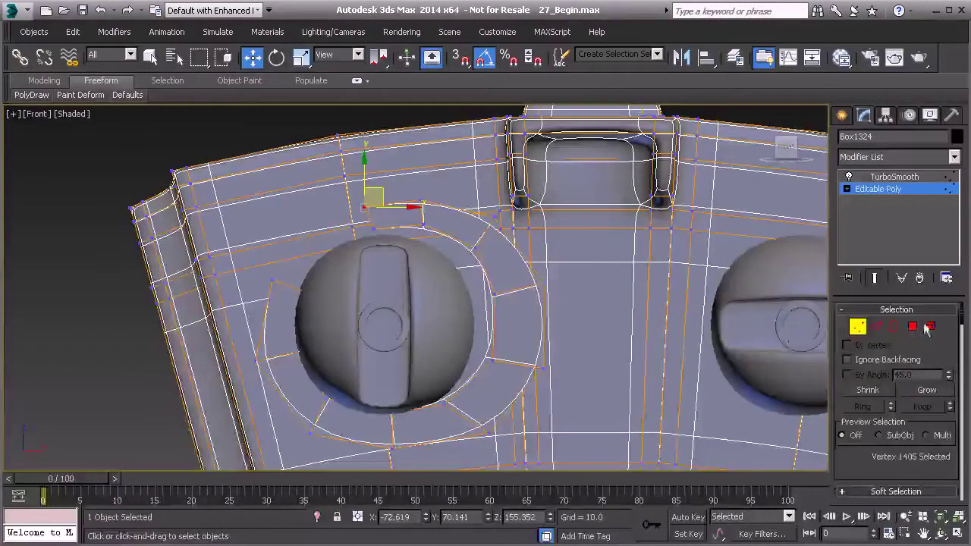
Delete the drawn ring element from the plate and leave element editing
click(928, 327)
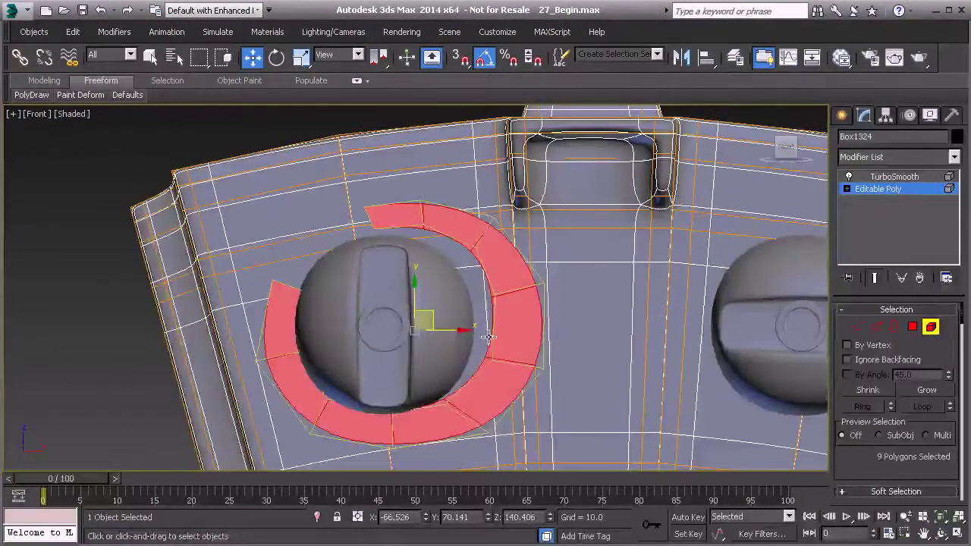
key(Delete)
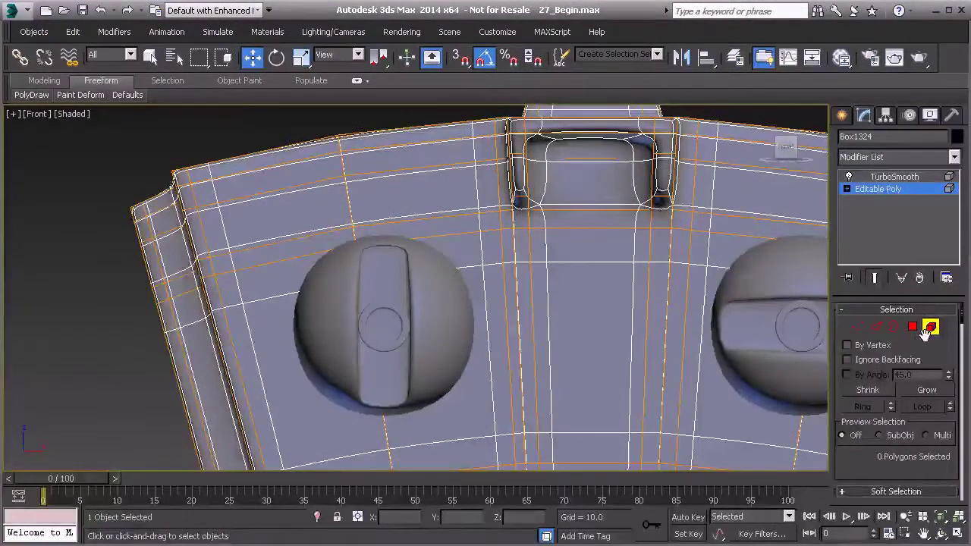
click(928, 327)
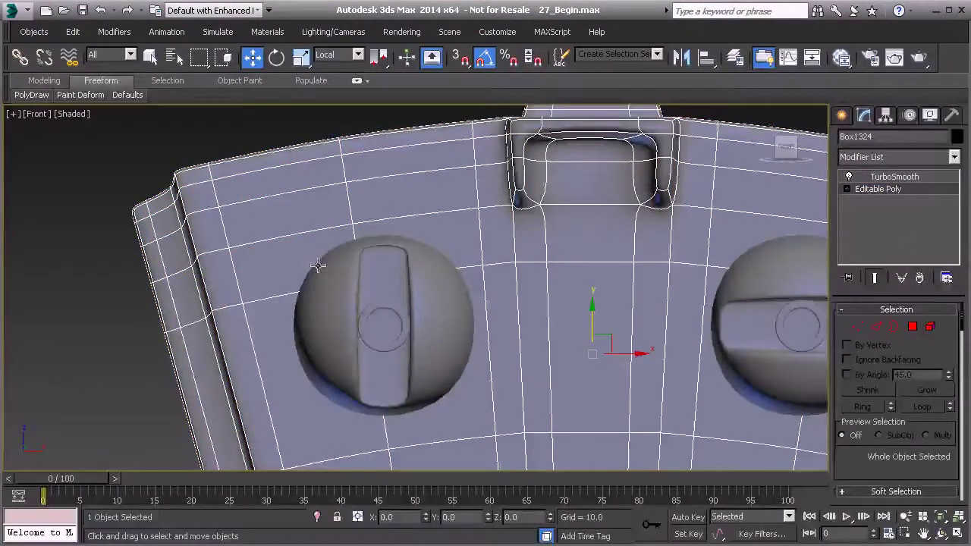
Turn off Auto Weld for the PolyDraw Topology tool
middle_drag(463, 335, 433, 306)
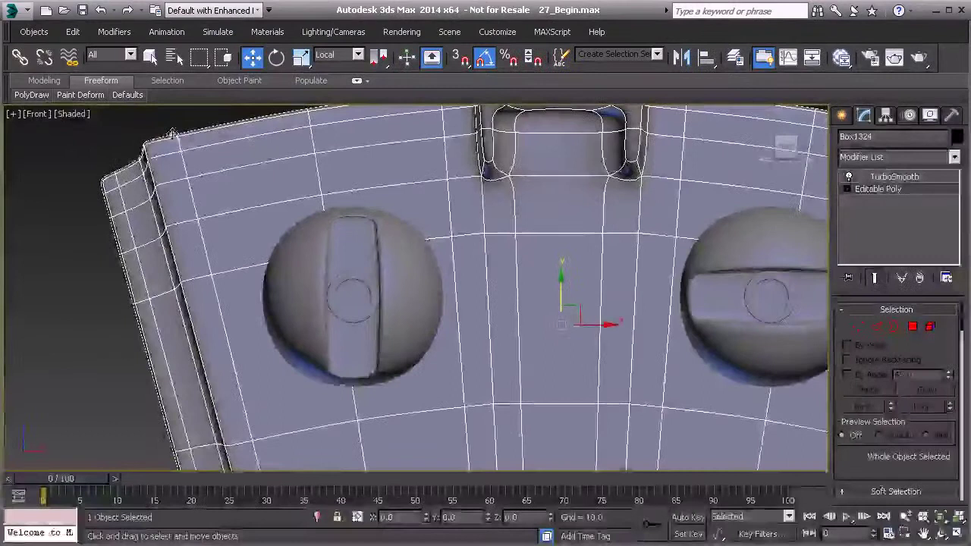
mouse_move(45, 100)
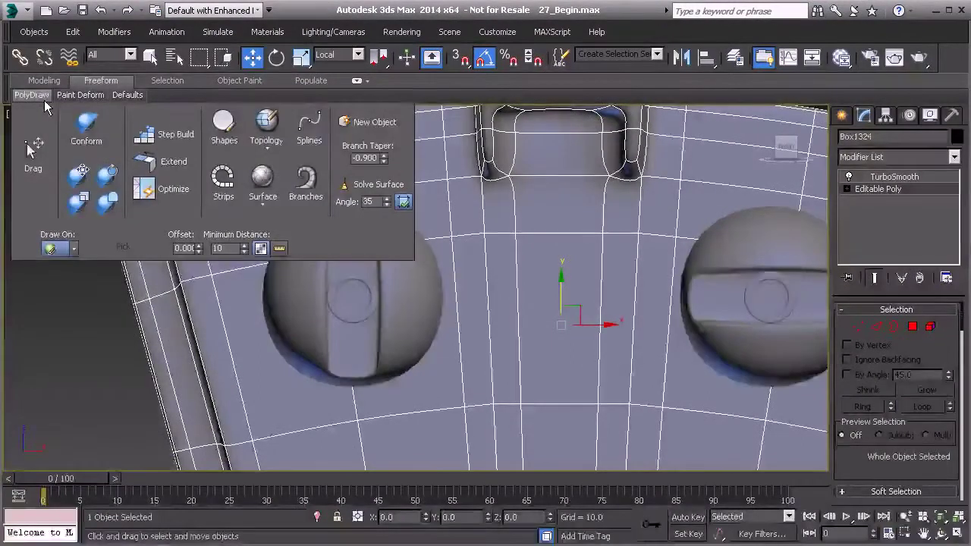
click(263, 149)
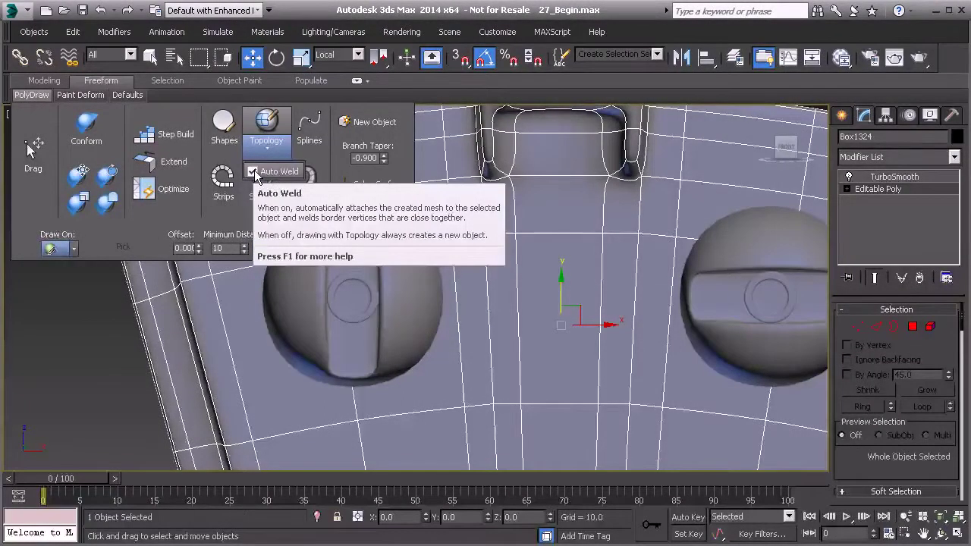
click(254, 173)
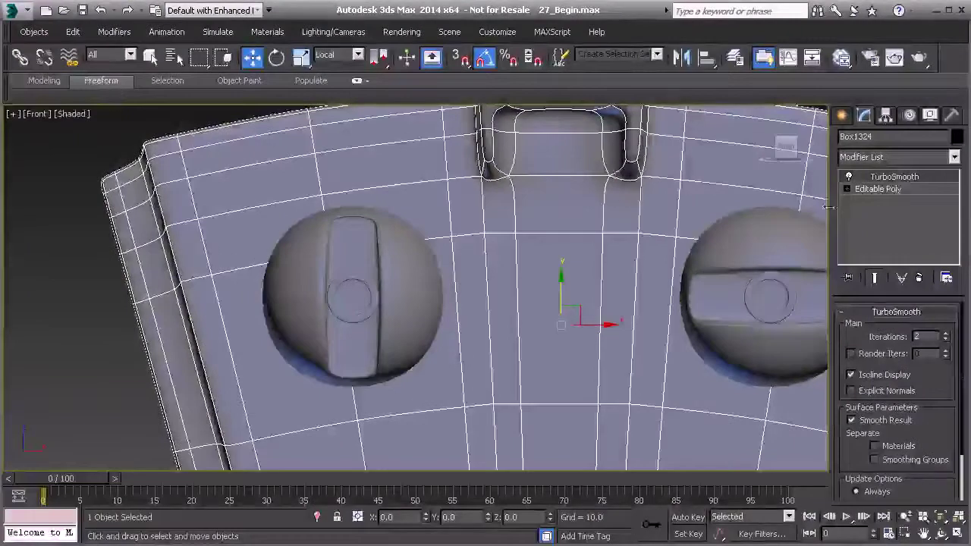
From the plate's Editable Poly level, draw a Topology circle closely around the left ball mount
click(874, 189)
mouse_move(34, 98)
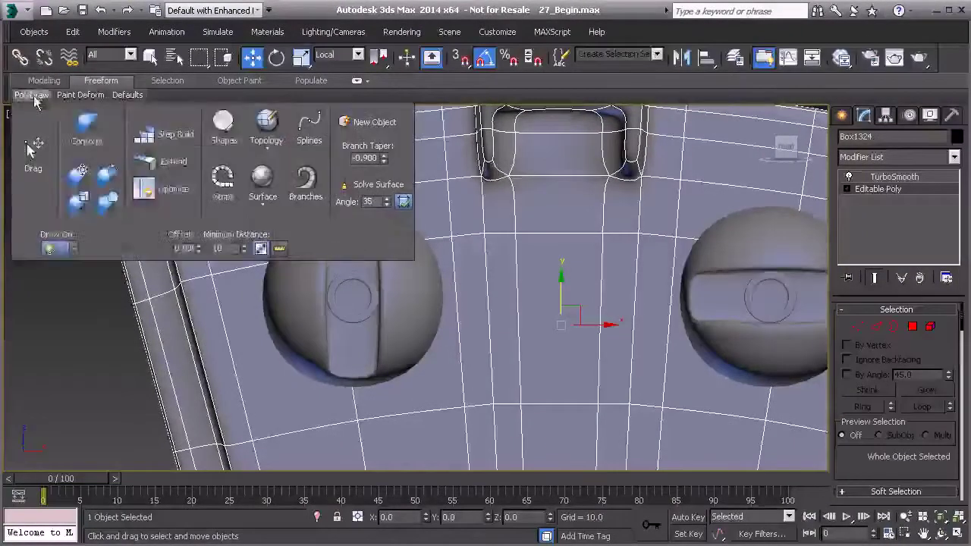
click(267, 125)
middle_drag(271, 310, 303, 314)
scroll(312, 345, down, 2)
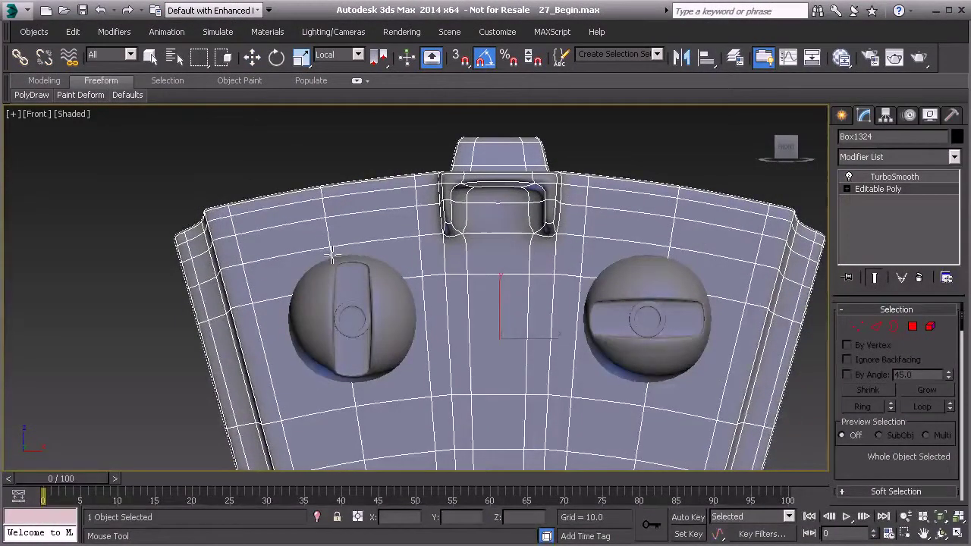
mouse_move(399, 271)
mouse_down()
mouse_move(415, 297)
mouse_move(409, 356)
mouse_move(362, 385)
mouse_move(300, 370)
mouse_up()
mouse_move(286, 333)
mouse_down()
mouse_move(285, 294)
mouse_move(334, 253)
mouse_up()
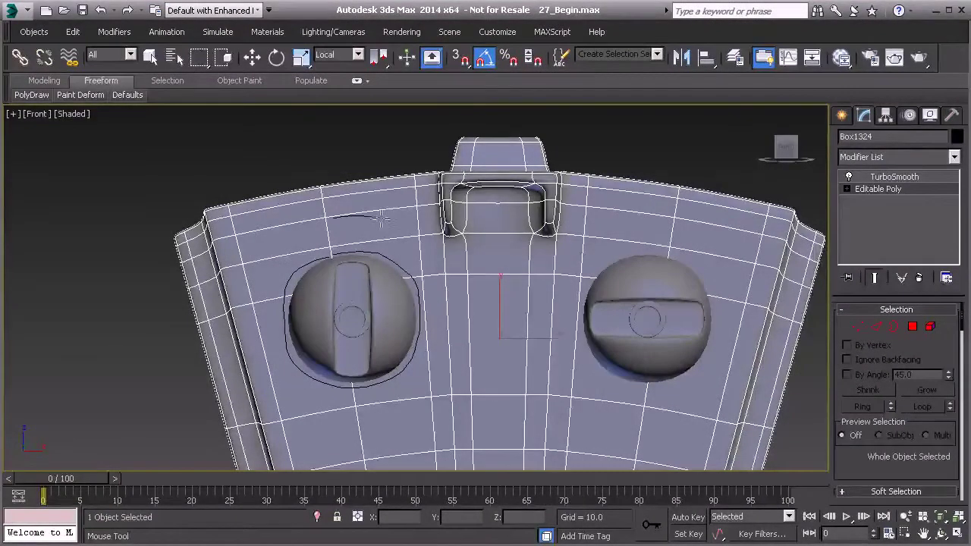
Draw a second, larger circle around the first one at the left ball mount
drag(423, 239, 444, 279)
mouse_move(429, 369)
mouse_down()
mouse_move(390, 406)
mouse_move(283, 387)
mouse_up()
drag(259, 319, 269, 260)
drag(303, 231, 336, 217)
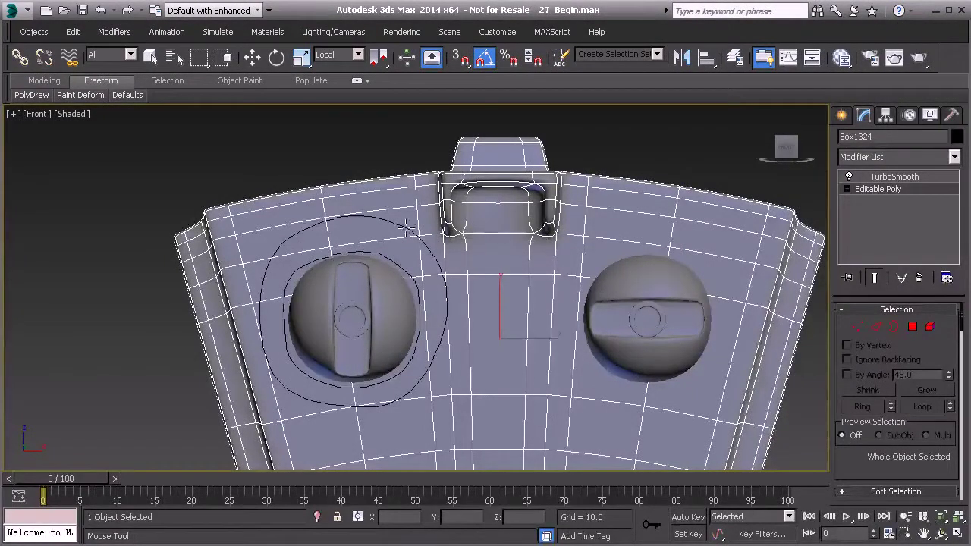
Draw short lines crossing both circles all around the left ball mount and generate the Topology quad ring mesh
mouse_move(418, 247)
mouse_down()
mouse_move(402, 276)
mouse_move(415, 308)
mouse_up()
drag(378, 344, 372, 371)
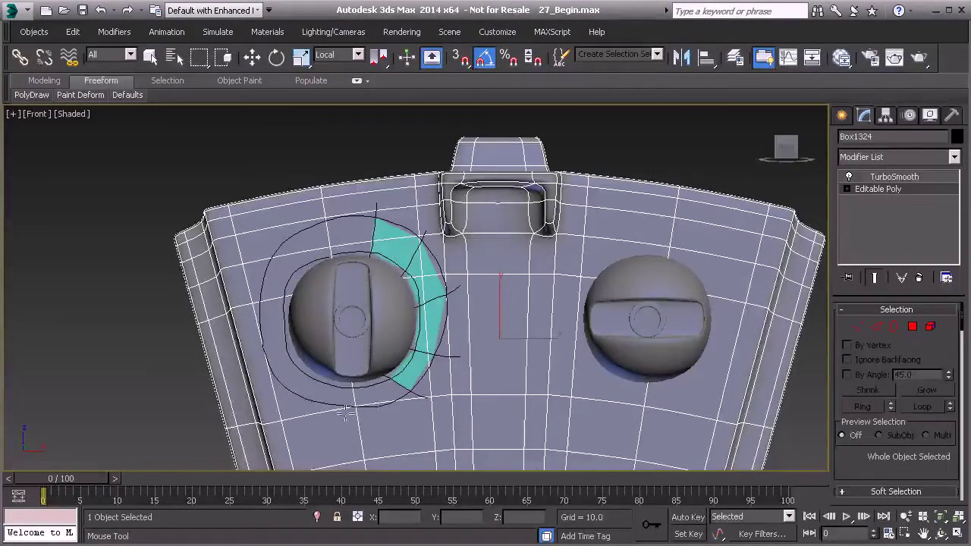
drag(346, 415, 345, 377)
drag(282, 408, 310, 356)
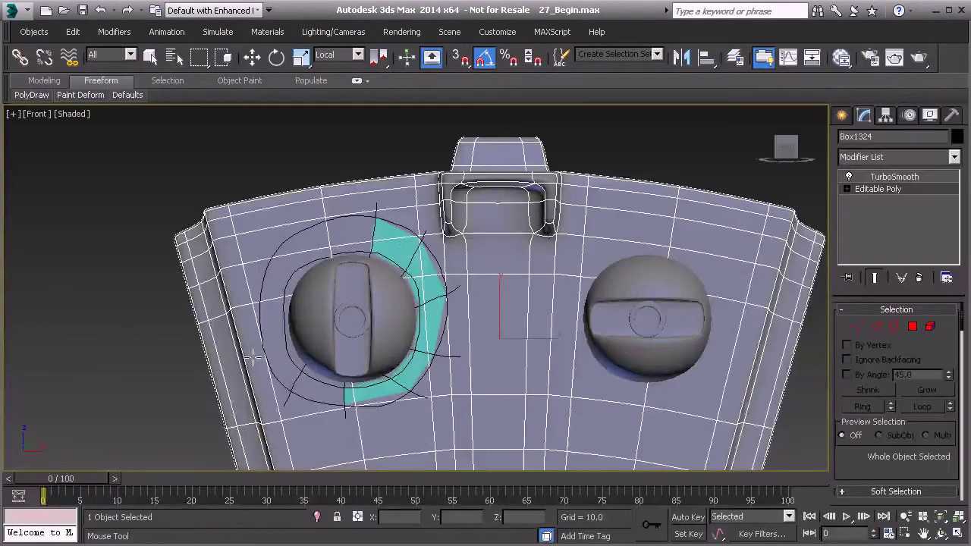
drag(300, 282, 300, 282)
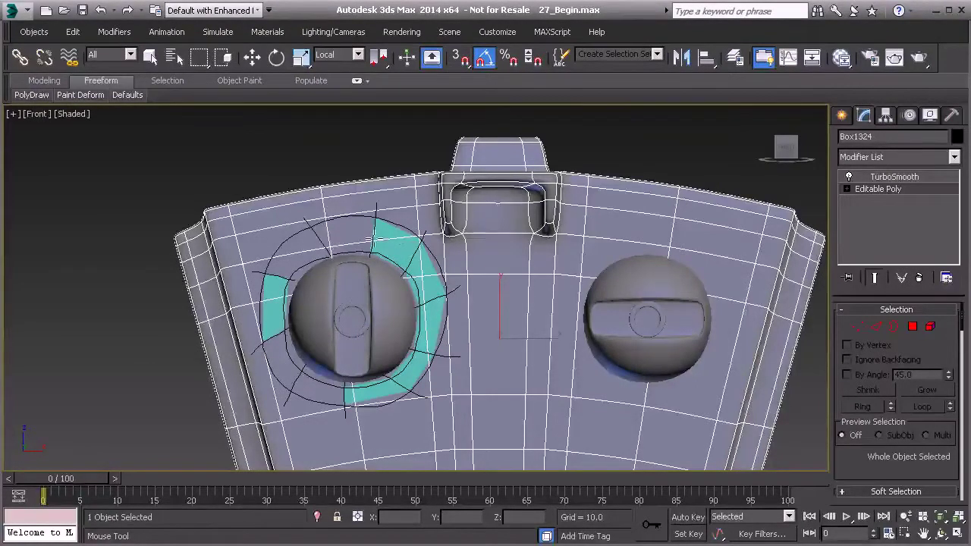
scroll(325, 380, up, 3)
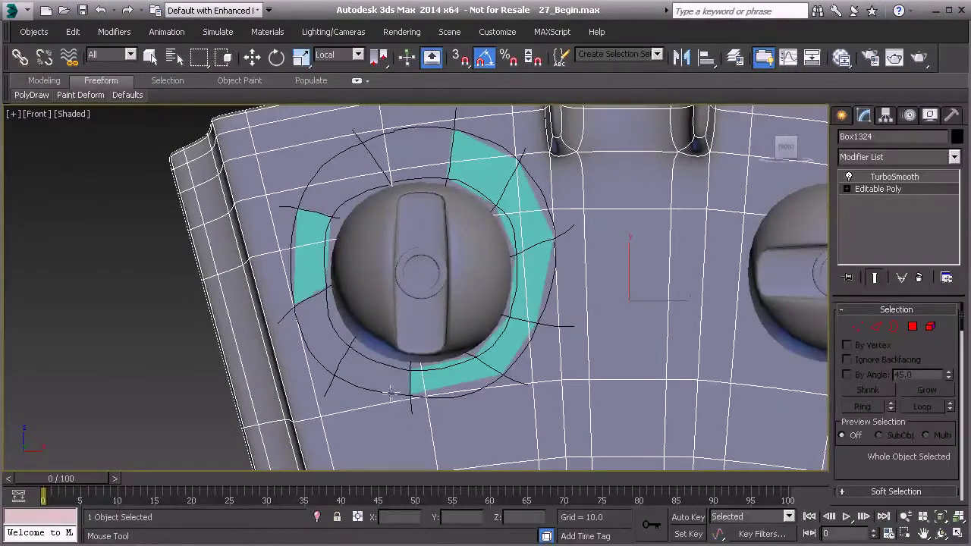
right_click(343, 193)
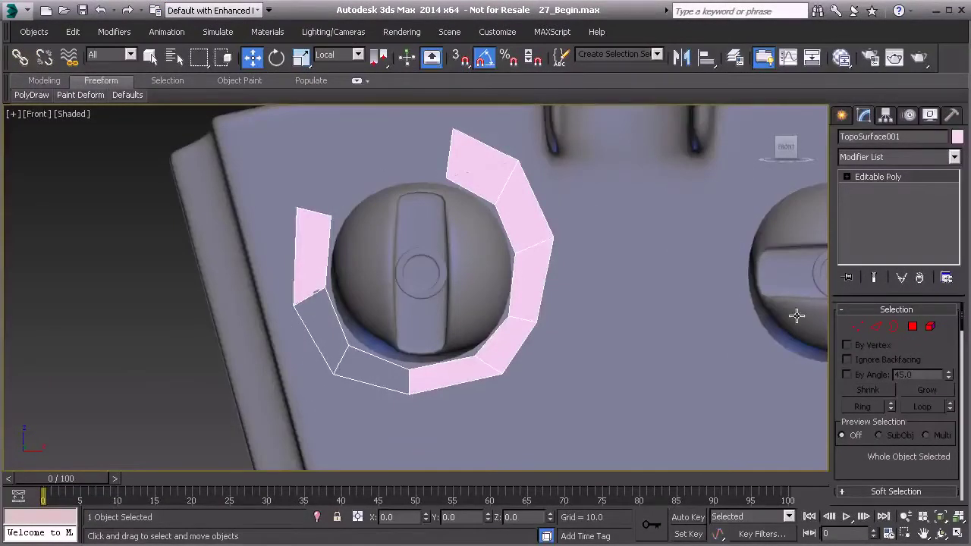
At vertex level, reposition the ring's upper-right inner vertices so they follow the edge of the ball mount
click(857, 329)
mouse_move(434, 173)
middle_down()
mouse_move(412, 189)
mouse_move(420, 186)
middle_up()
scroll(412, 212, up, 2)
drag(455, 195, 476, 195)
drag(484, 262, 511, 311)
drag(514, 275, 510, 264)
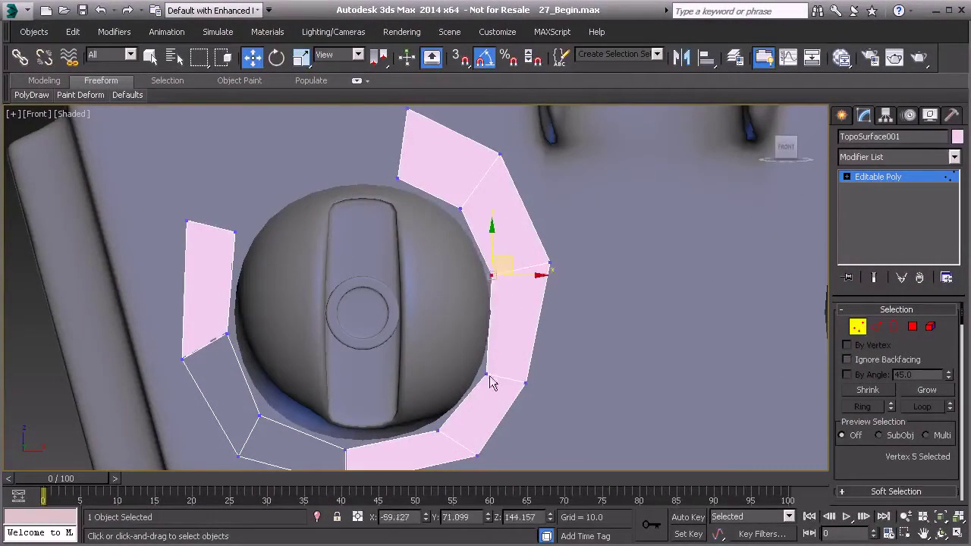
Move the outer vertices on the ring's lower-right side and bottom outward to even out the ring's width
click(525, 383)
drag(542, 367, 558, 383)
middle_drag(518, 407, 533, 340)
drag(475, 369, 525, 410)
drag(509, 374, 502, 398)
middle_drag(396, 407, 451, 377)
click(416, 388)
drag(430, 368, 425, 392)
Reposition the outer vertices on the ring's lower-left and left side to even out its outline
click(308, 360)
drag(321, 338, 308, 345)
middle_drag(246, 240, 254, 282)
click(261, 305)
drag(276, 286, 269, 281)
middle_drag(275, 227, 276, 278)
mouse_move(249, 199)
mouse_down()
mouse_move(278, 230)
mouse_move(276, 199)
mouse_move(266, 194)
mouse_up()
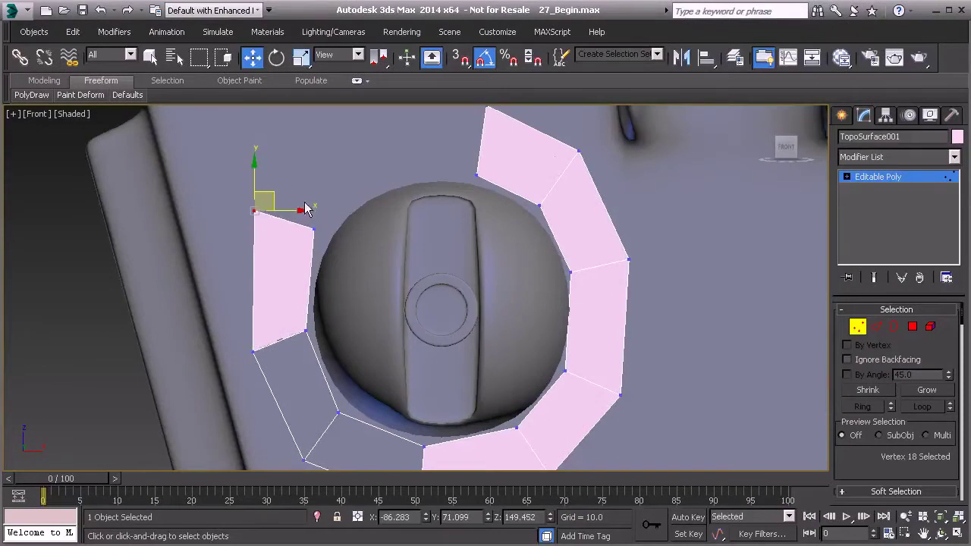
Bridge the two open end edges at the top of the ring with 2 segments to close the gap
middle_drag(356, 207, 336, 243)
key(2)
click(266, 256)
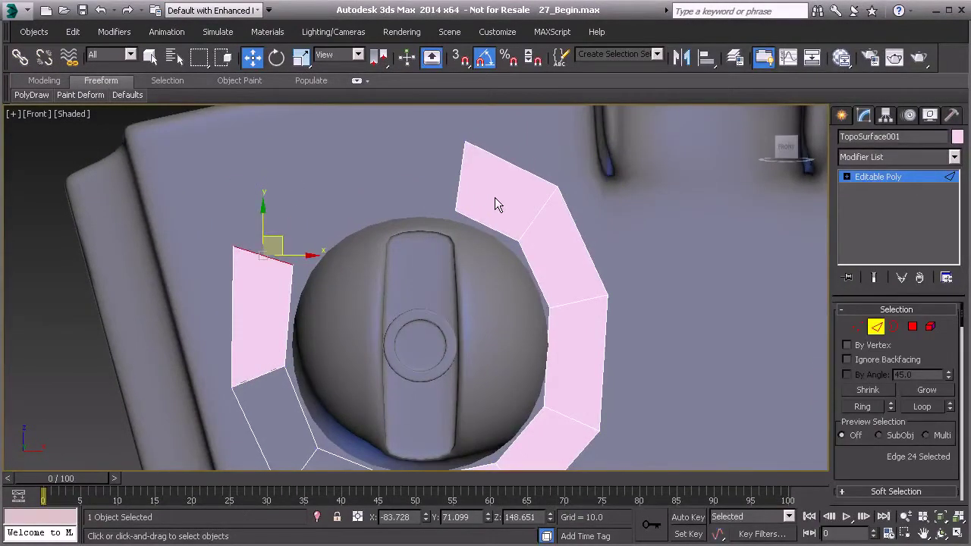
ctrl+click(456, 189)
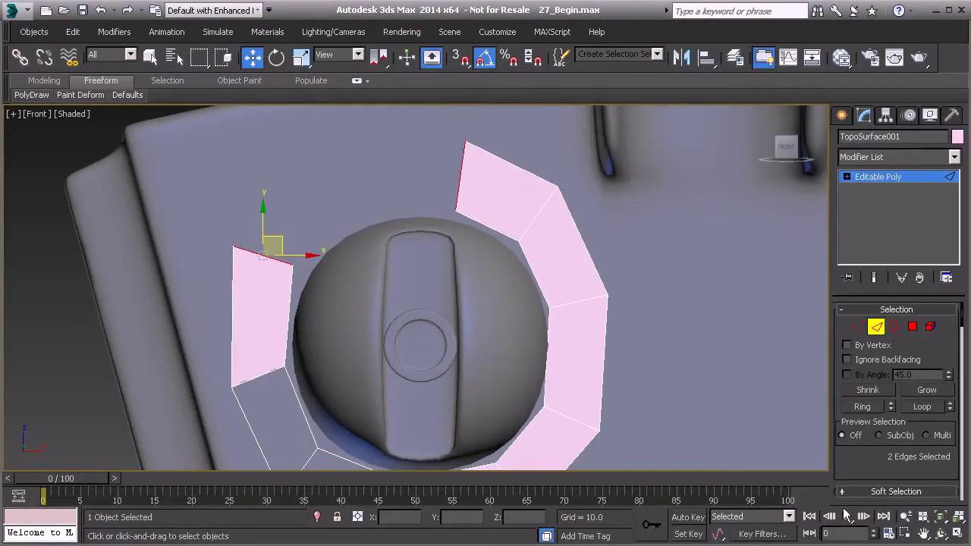
scroll(874, 414, down, 2)
scroll(889, 486, down, 1)
click(888, 456)
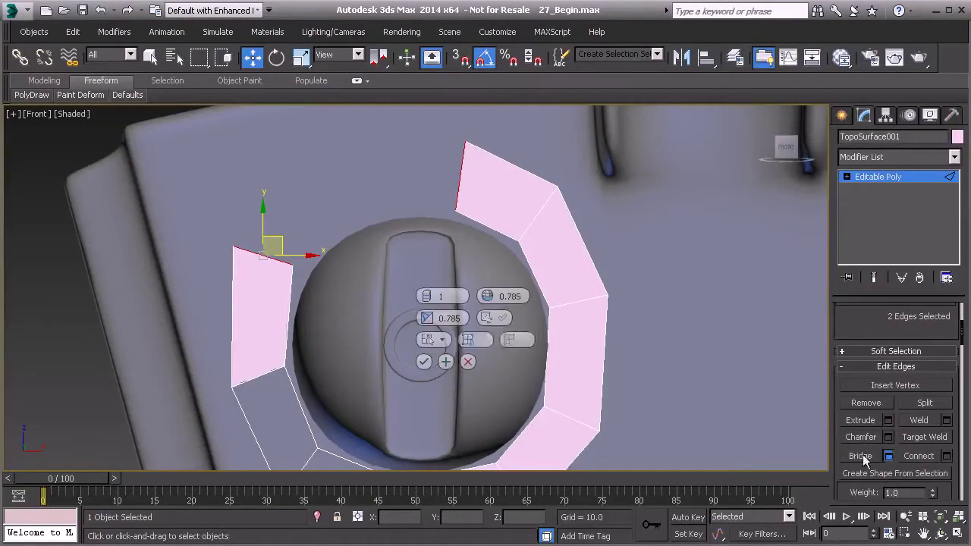
click(426, 295)
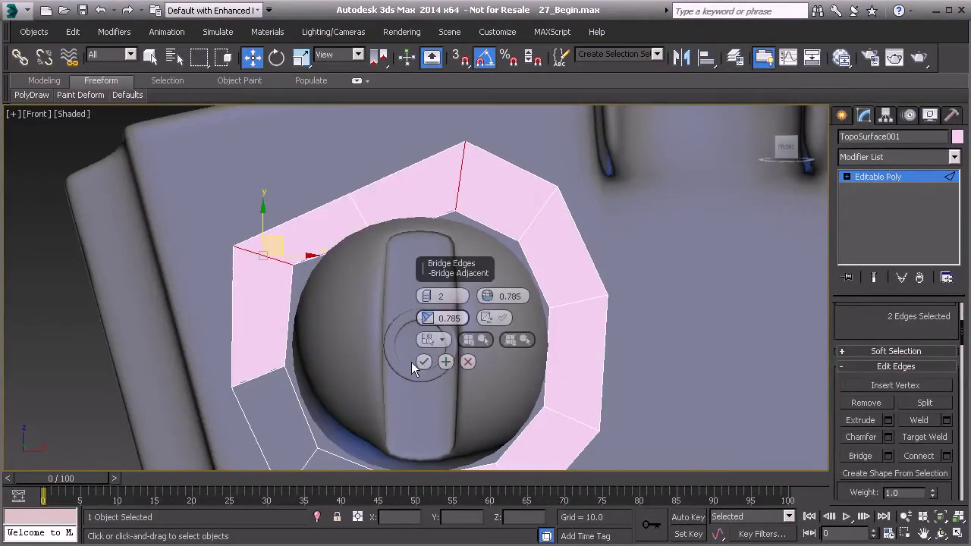
click(423, 362)
Raise the middle of the bridged section and adjust the nearby upper vertices to round the ring's top
click(362, 218)
mouse_move(376, 200)
mouse_down()
mouse_move(358, 162)
mouse_move(376, 211)
mouse_up()
key(1)
click(355, 203)
click(455, 211)
drag(464, 197, 460, 200)
drag(536, 256, 540, 234)
Fit the ring's right, lower-right and bottom inner vertices around the ball mount
middle_drag(548, 286, 494, 215)
drag(477, 318, 500, 313)
drag(416, 371, 454, 405)
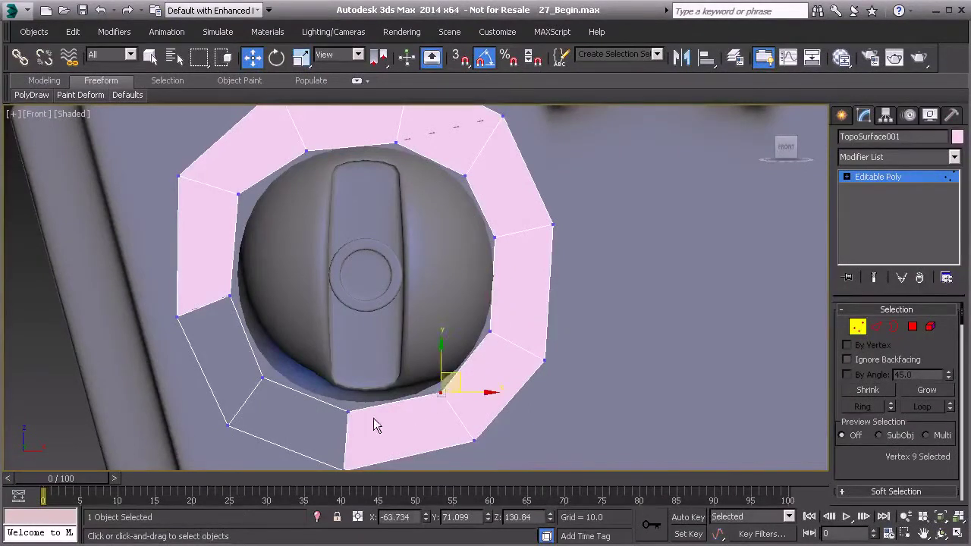
drag(370, 427, 370, 427)
drag(242, 361, 281, 396)
drag(276, 360, 277, 354)
drag(327, 399, 377, 426)
drag(363, 390, 362, 386)
Adjust the vertices along the ring's left and lower-left side to make the ring rounder
drag(221, 282, 246, 287)
middle_drag(232, 190, 233, 203)
drag(229, 197, 263, 204)
middle_drag(242, 258, 262, 289)
drag(180, 350, 208, 345)
middle_drag(248, 384, 232, 311)
mouse_move(228, 371)
mouse_down()
mouse_move(241, 414)
mouse_move(240, 378)
mouse_up()
middle_drag(308, 399, 288, 371)
drag(308, 382, 344, 399)
Adjust the outer vertices along the ring's right side to even out its width
middle_drag(373, 375, 343, 386)
scroll(343, 386, down, 2)
drag(396, 377, 419, 380)
drag(438, 330, 469, 314)
drag(444, 220, 475, 221)
click(485, 225)
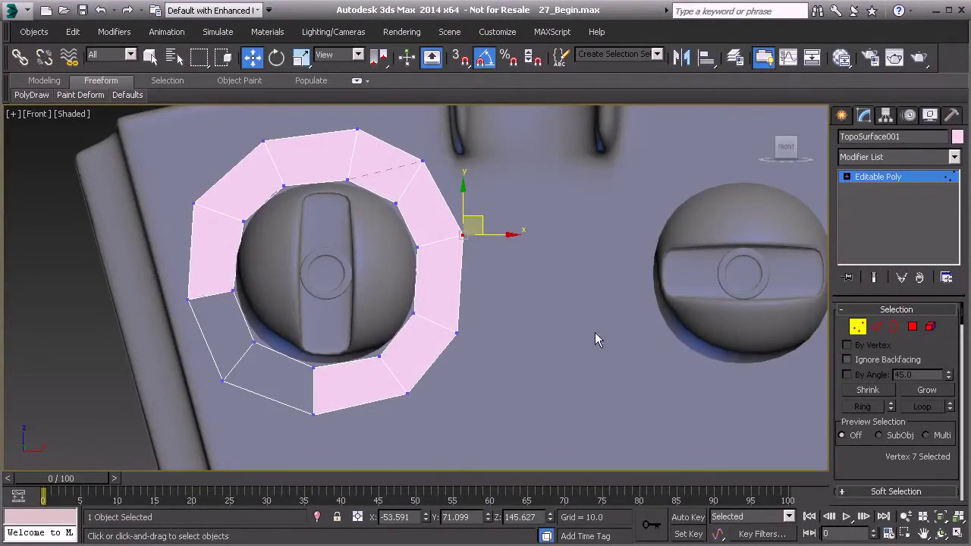
Leave vertex editing, switch to the Perspective view and select the ring object on the plate
middle_drag(595, 334, 466, 323)
scroll(467, 324, down, 2)
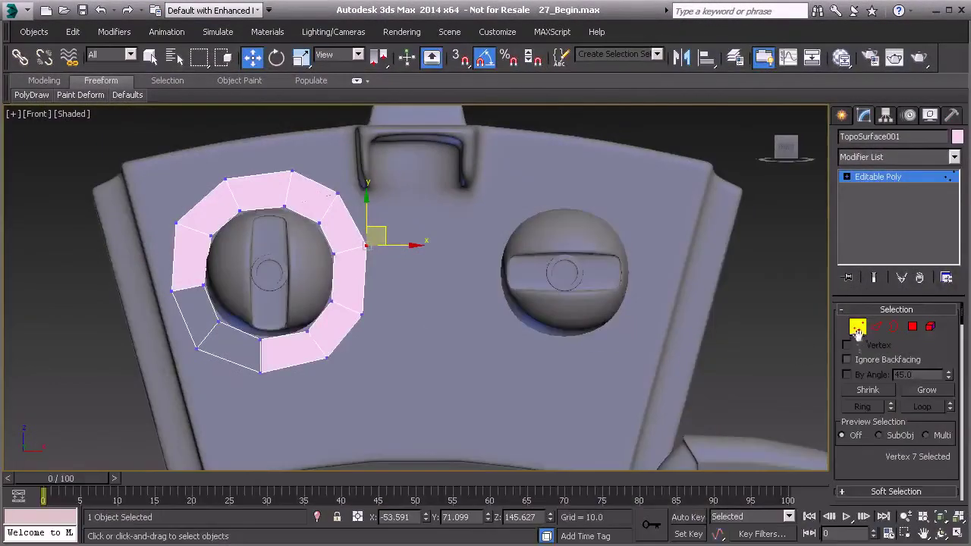
click(858, 332)
scroll(339, 292, down, 2)
key(p)
alt+middle_drag(281, 284, 334, 292)
scroll(312, 292, up, 2)
click(286, 280)
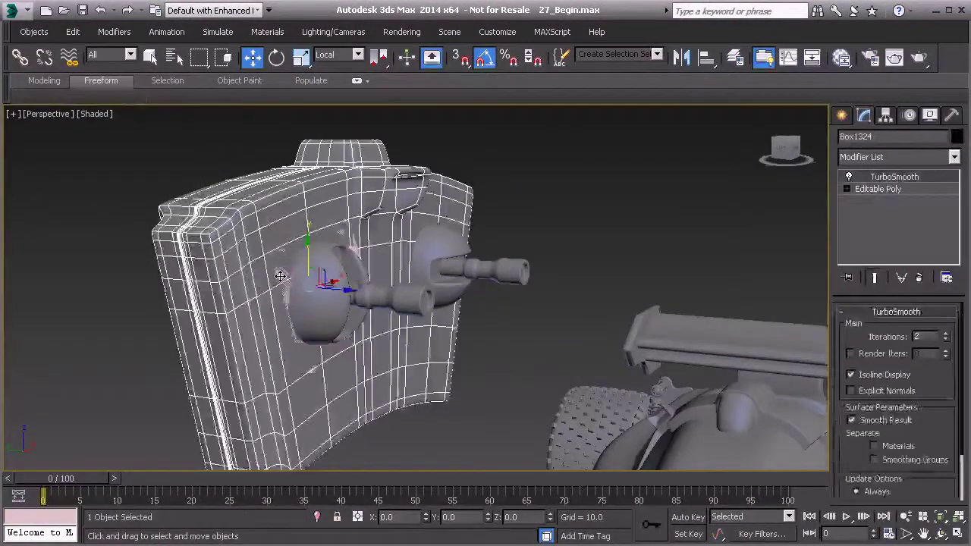
click(281, 276)
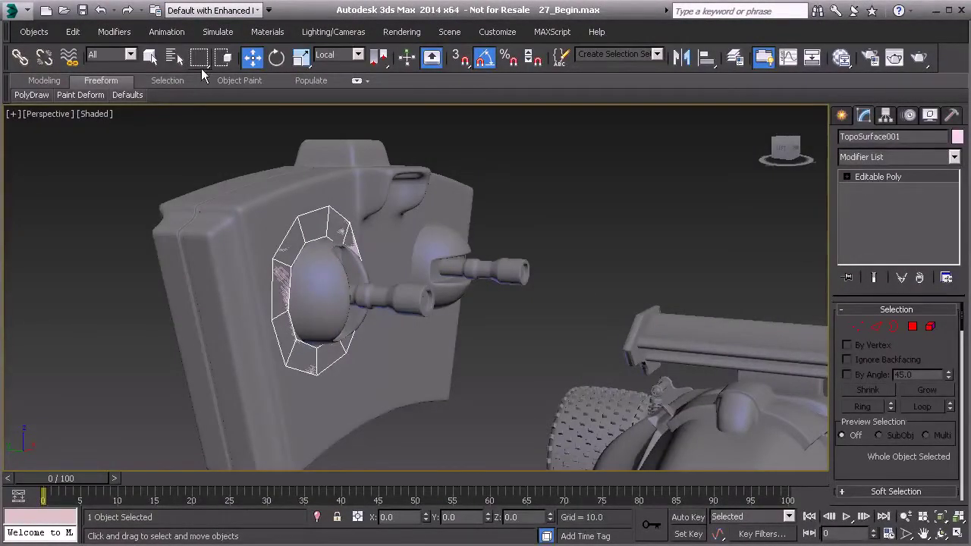
Center the ring's pivot to the object using Affect Pivot Only, and leave pivot editing
alt+middle_drag(428, 317, 465, 278)
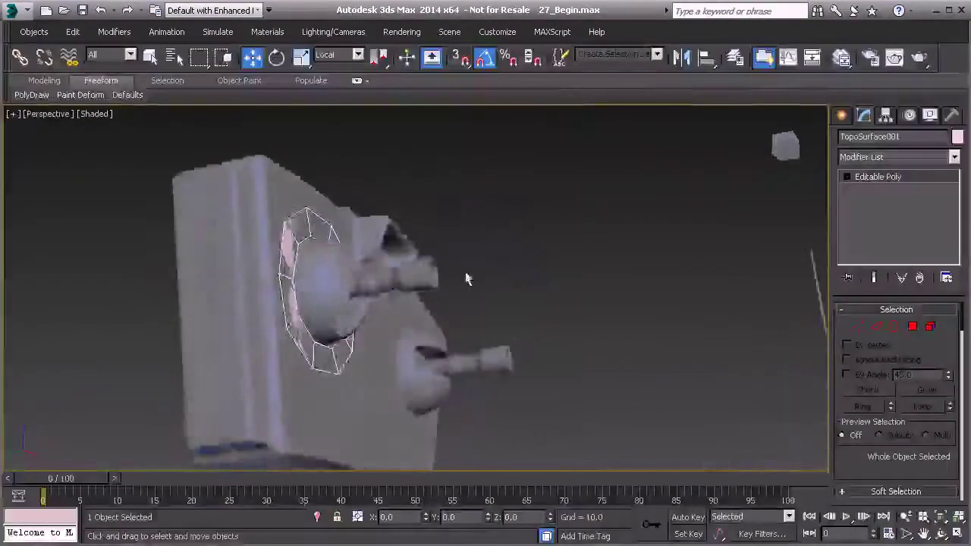
scroll(464, 279, down, 4)
middle_drag(446, 357, 413, 359)
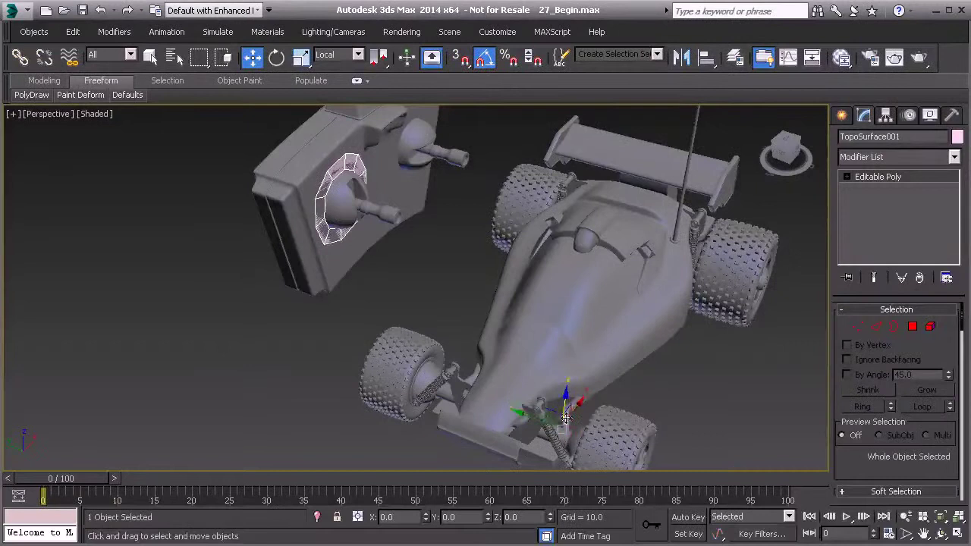
click(885, 115)
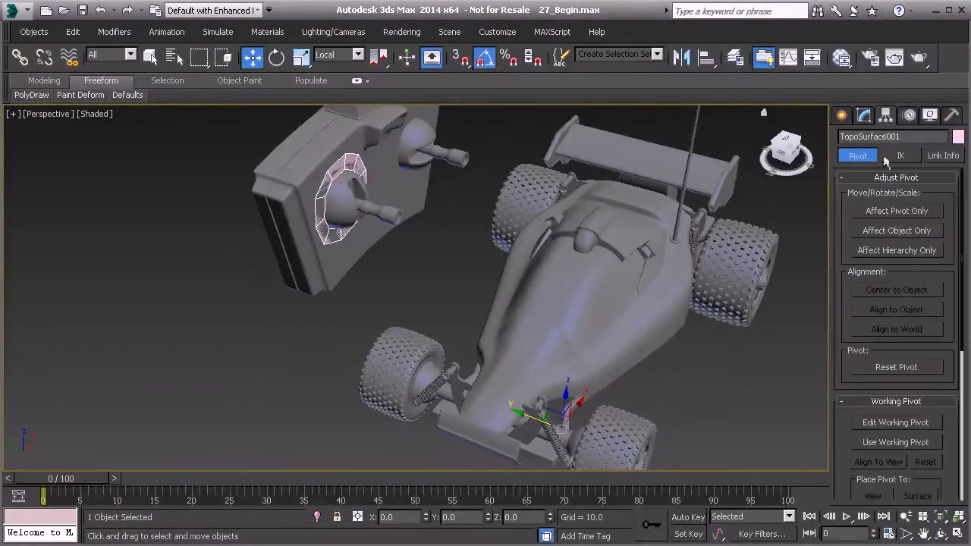
click(888, 216)
click(877, 295)
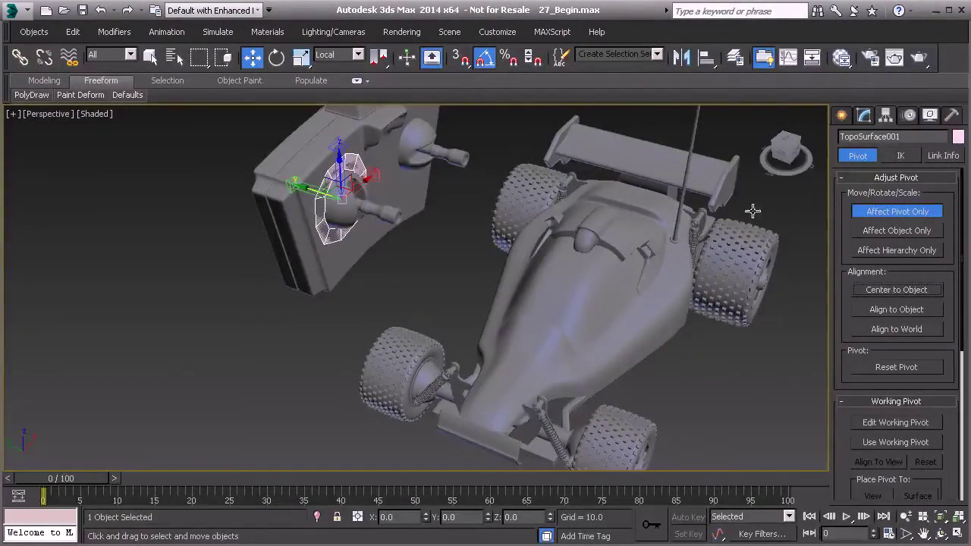
click(886, 214)
Move the ring along its local Y axis slightly out in front of the plate's surface
scroll(330, 219, up, 5)
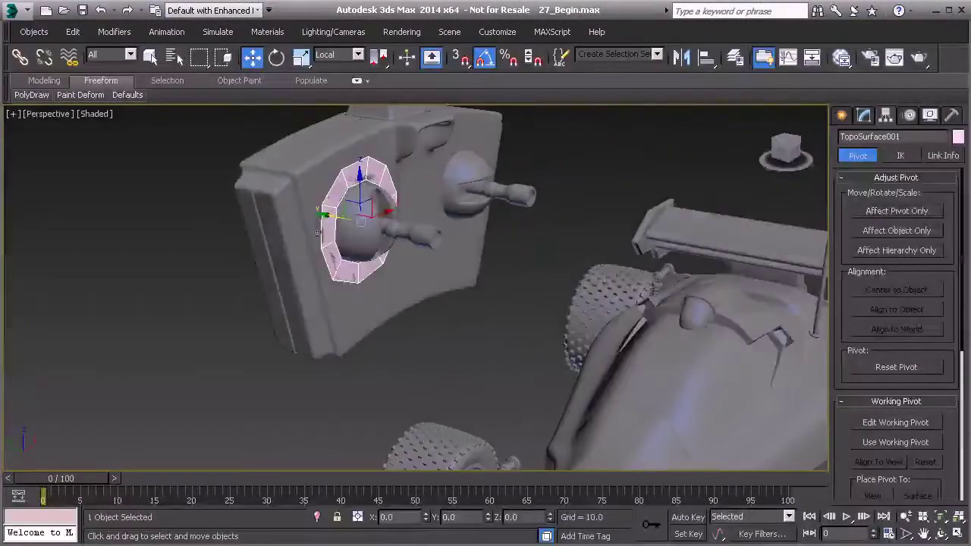
drag(330, 219, 330, 220)
scroll(357, 225, up, 3)
middle_drag(357, 226, 359, 241)
drag(328, 226, 333, 226)
mouse_move(332, 226)
middle_down()
mouse_move(334, 251)
mouse_move(296, 217)
mouse_move(338, 240)
mouse_move(314, 226)
middle_up()
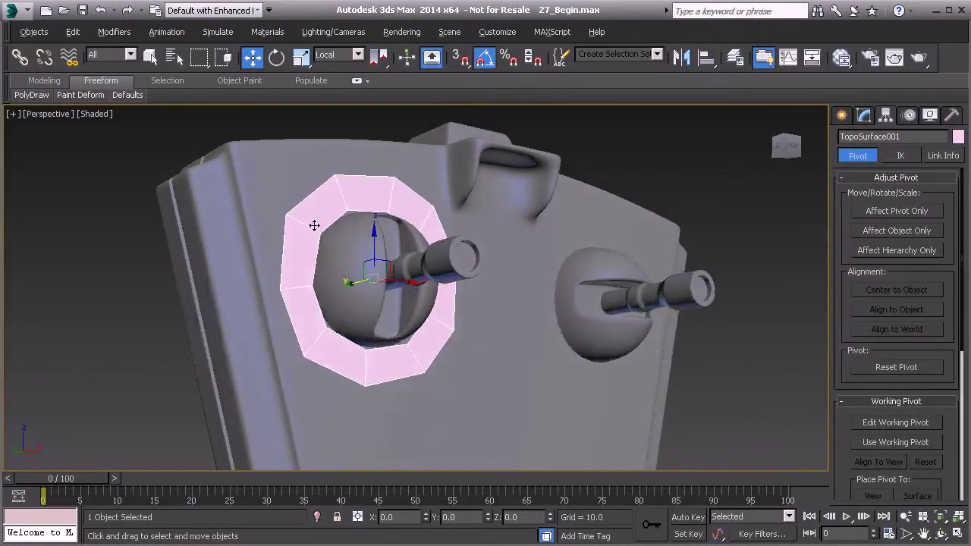
Select the ring of crosswise edges on the mesh and connect them with 2 segments
click(862, 116)
click(876, 328)
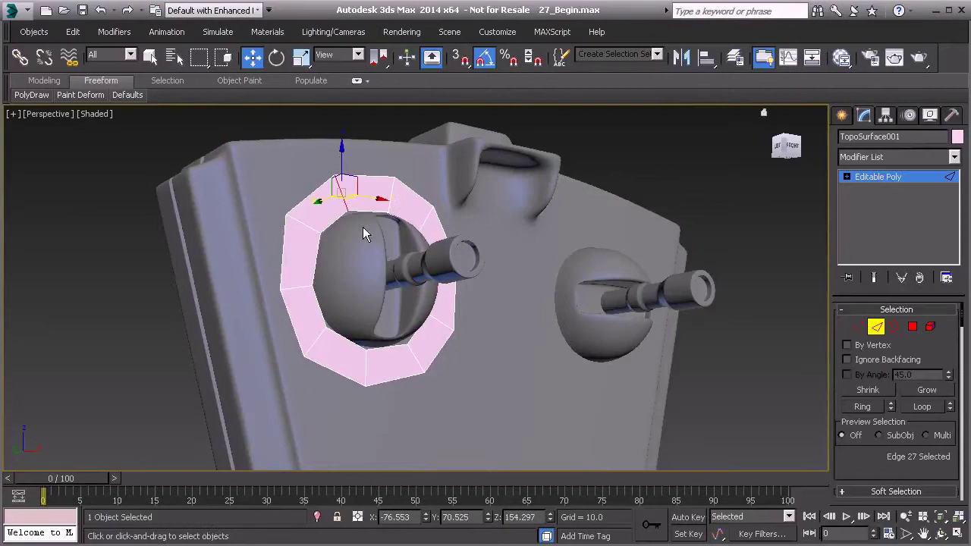
click(302, 225)
shift+click(341, 195)
drag(841, 464, 895, 322)
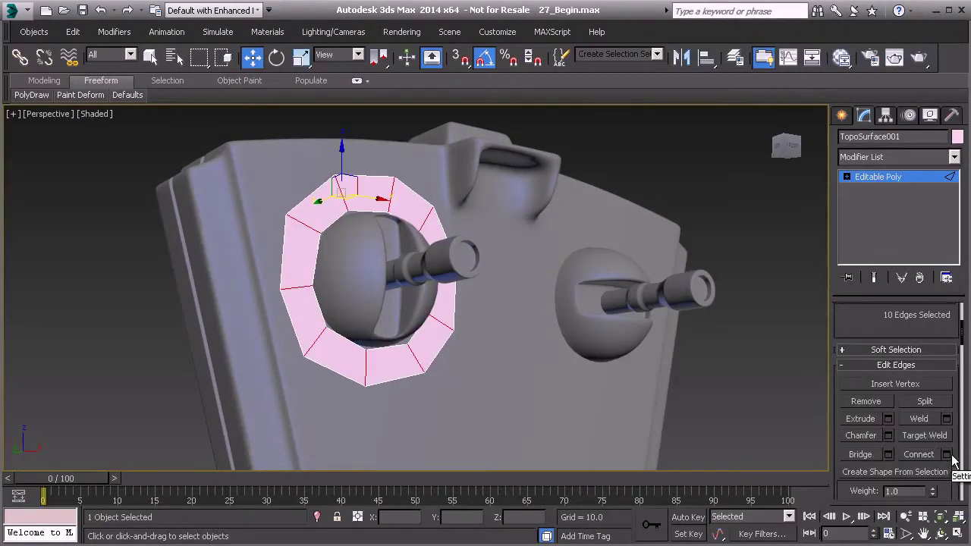
click(947, 455)
alt+middle_drag(356, 286, 382, 316)
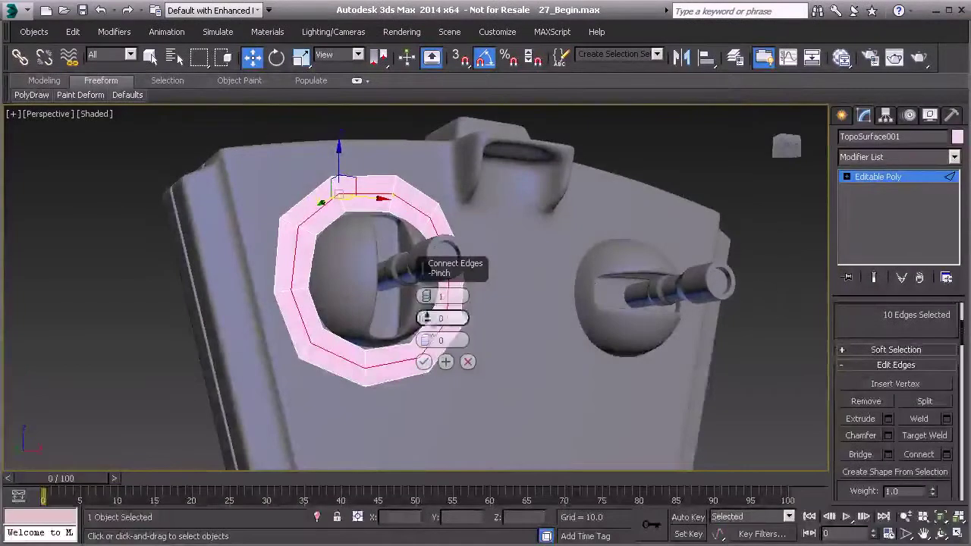
click(425, 293)
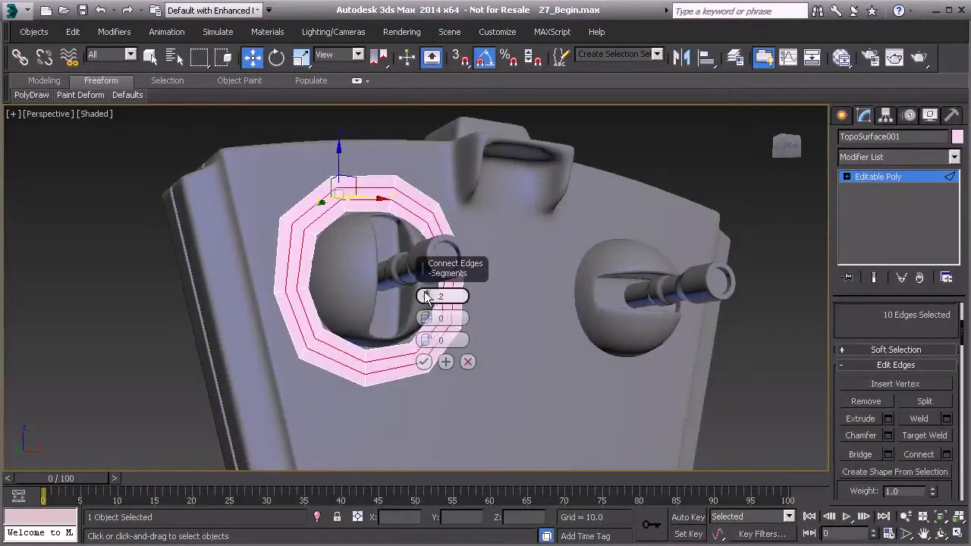
click(423, 362)
Select the middle loop of polygons around the ring and move it outward, away from the plate
key(4)
click(299, 272)
shift+click(307, 216)
mouse_move(364, 333)
alt+middle_down()
mouse_move(418, 354)
mouse_move(377, 318)
alt+middle_up()
drag(360, 277, 366, 277)
alt+middle_drag(455, 292, 705, 345)
Leave polygon editing and move the whole ring slightly along its local Y axis relative to the plate
click(912, 328)
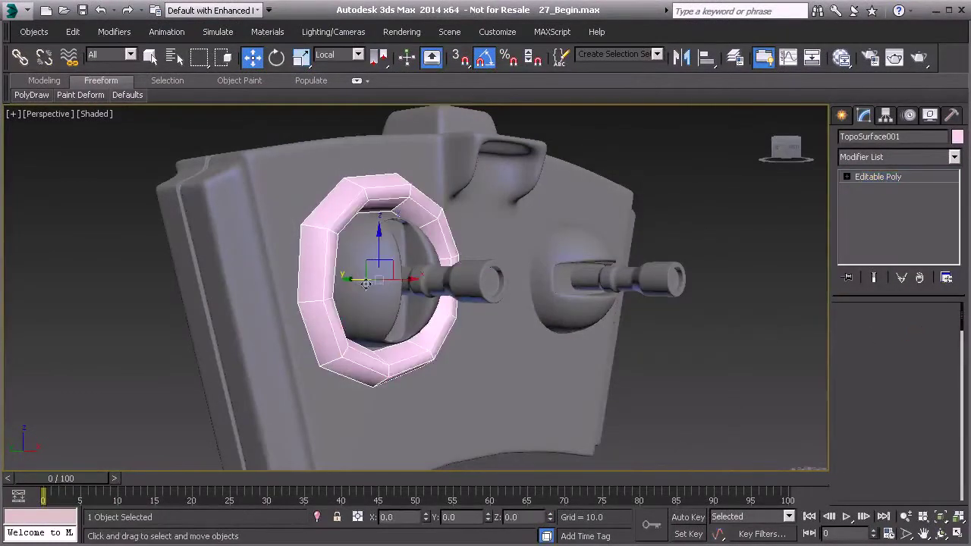
drag(354, 281, 349, 282)
mouse_move(350, 283)
alt+middle_down()
mouse_move(357, 289)
mouse_move(297, 266)
mouse_move(266, 271)
mouse_move(304, 289)
mouse_move(294, 280)
mouse_move(310, 250)
mouse_move(289, 336)
mouse_move(339, 282)
mouse_move(269, 258)
mouse_move(430, 234)
mouse_move(403, 264)
mouse_move(358, 269)
alt+middle_up()
alt+middle_drag(445, 289, 401, 278)
Select the ring's outer border, adjust its depth along Y against the plate, and leave border editing
click(895, 329)
click(435, 298)
alt+middle_drag(377, 318, 365, 358)
drag(364, 280, 364, 279)
alt+middle_drag(375, 294, 468, 303)
drag(308, 283, 310, 282)
alt+middle_drag(402, 292, 330, 281)
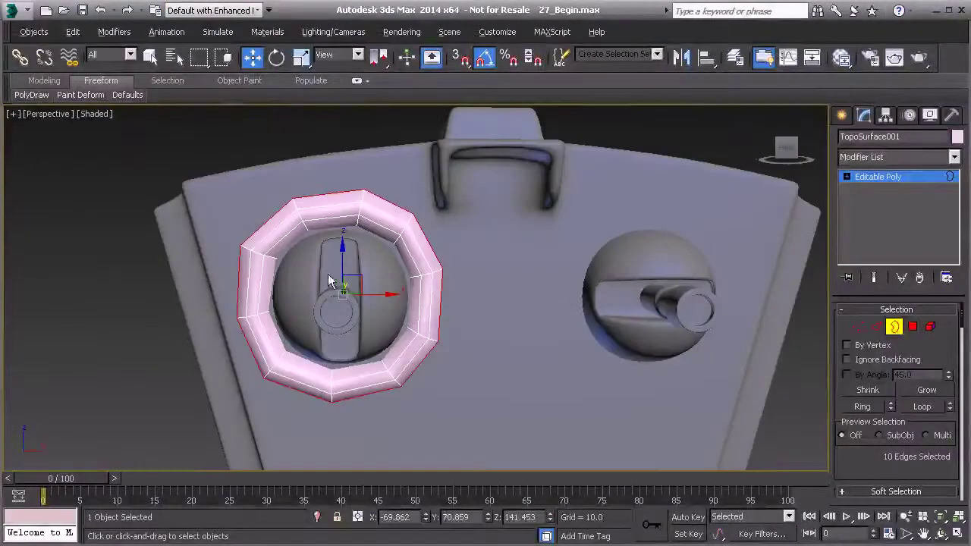
click(894, 326)
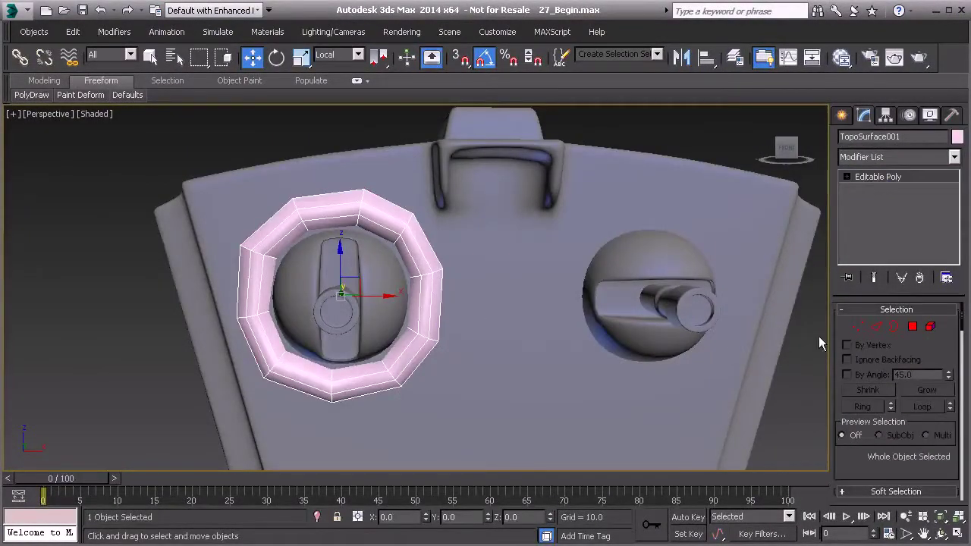
Select an outer edge at the ring's lower right at edge level and activate PolyDraw's Extend tool
click(876, 327)
alt+middle_drag(477, 354, 434, 359)
click(426, 357)
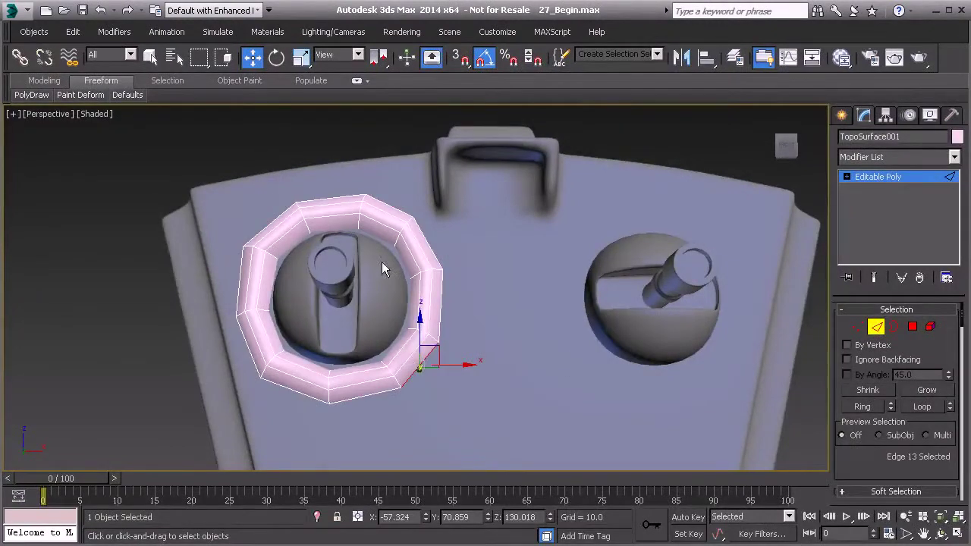
mouse_move(46, 95)
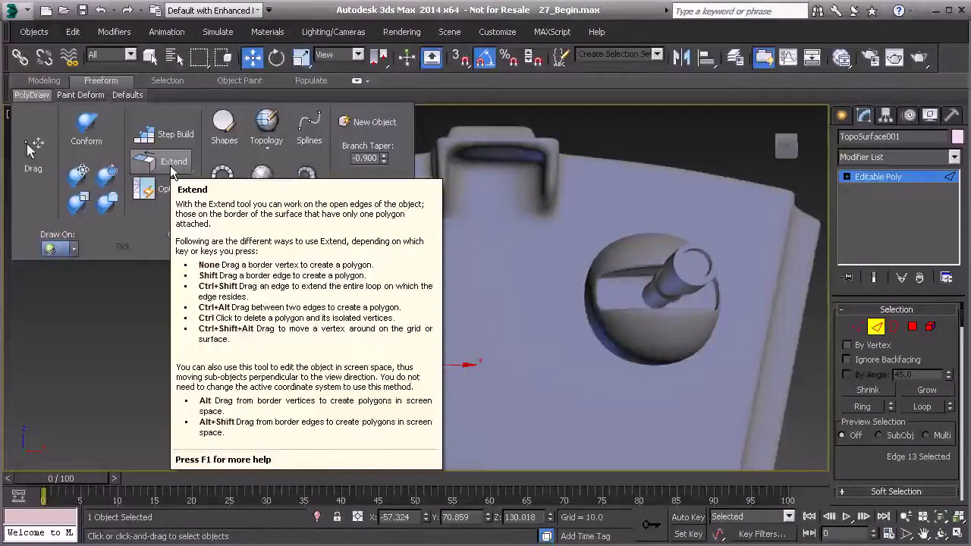
click(171, 169)
middle_drag(458, 354, 447, 319)
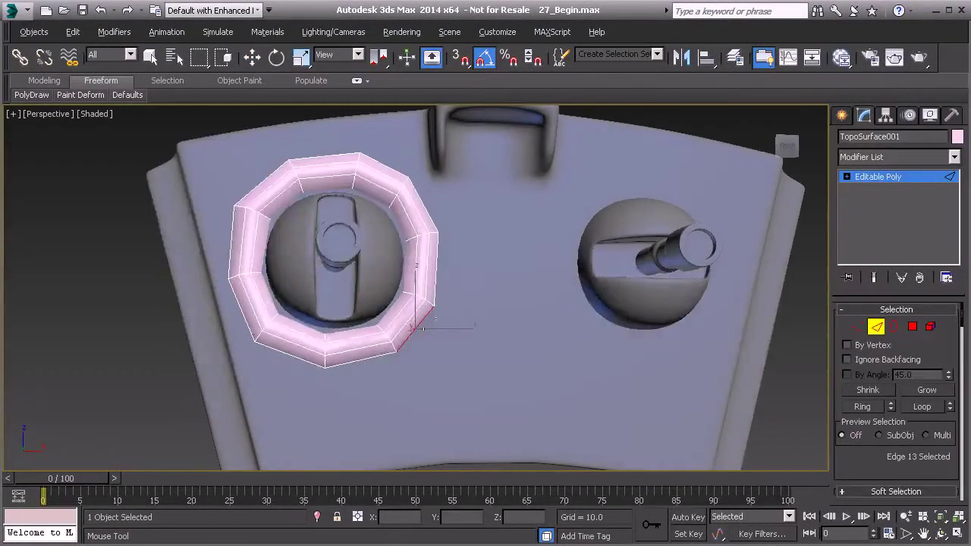
Try extending a polygon from the ring's lower-right border vertex toward the right ball mount, and undo it
drag(416, 327, 636, 367)
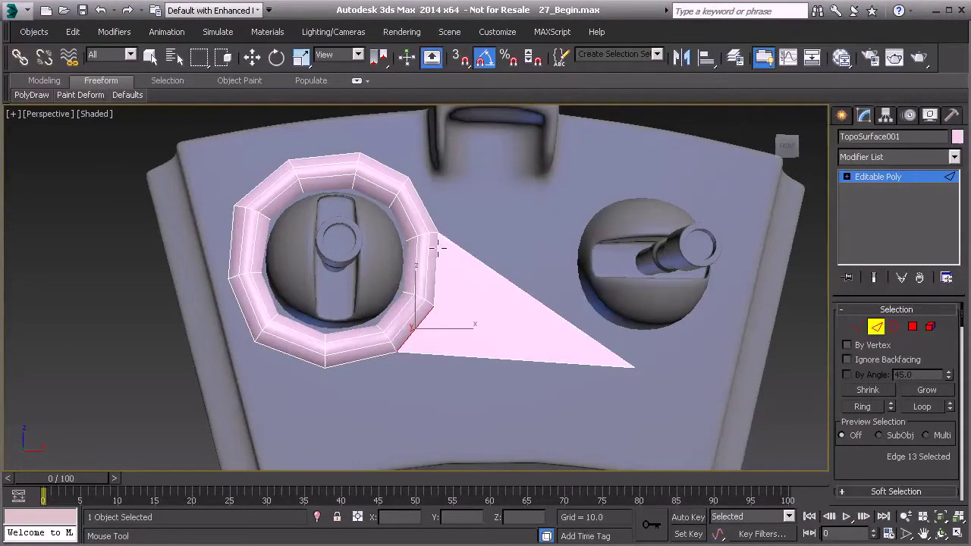
key(ctrl+z)
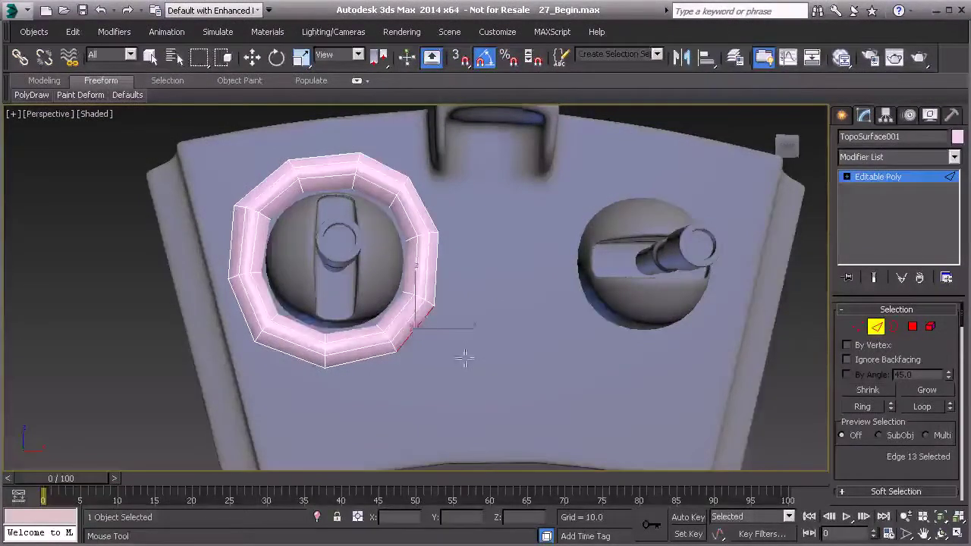
Extend the ring's lower-right border edge outward across the plate into a new polygon
shift+drag(415, 329, 467, 366)
alt+middle_drag(440, 349, 449, 367)
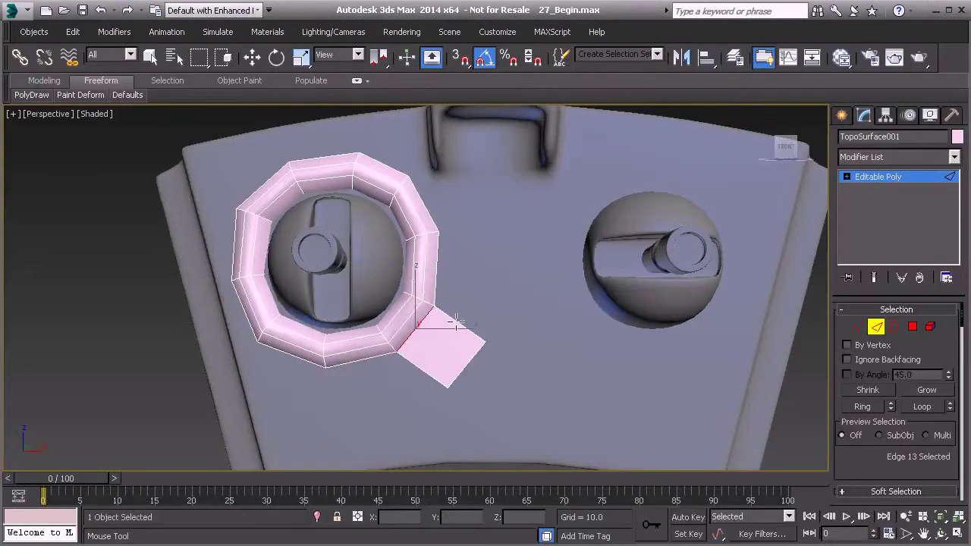
Try extending the ring's right-side outer edges into a chain of adjoining polygons, and undo them
drag(473, 306, 500, 261)
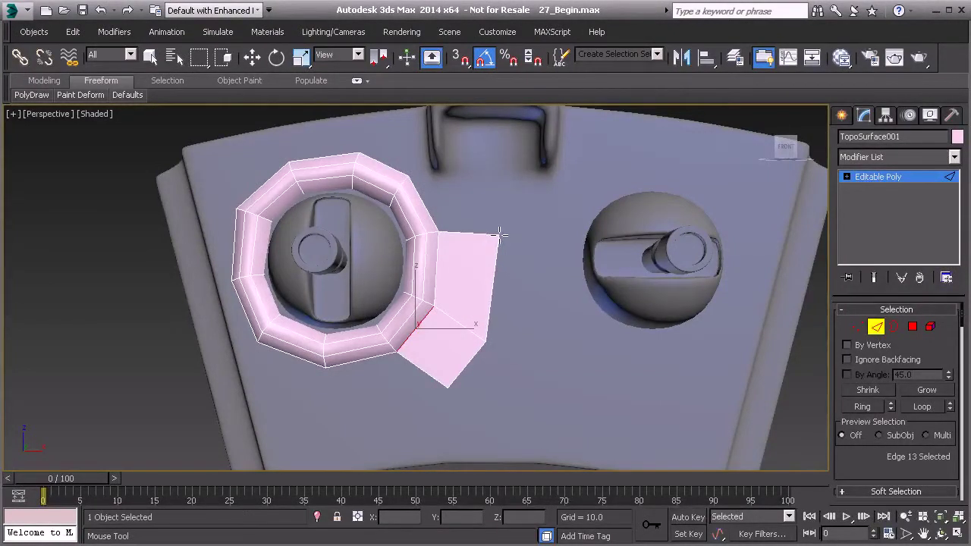
drag(474, 218, 470, 158)
alt+middle_drag(447, 160, 438, 197)
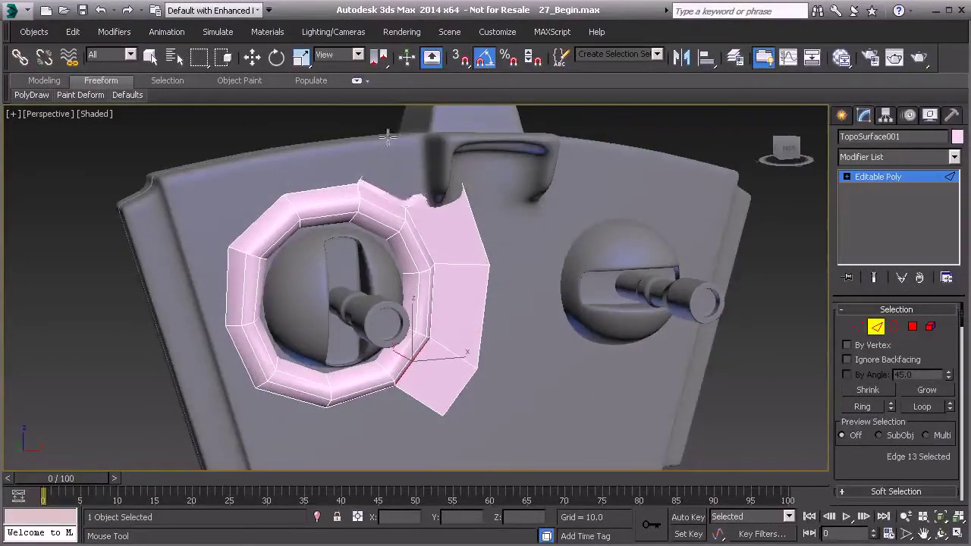
drag(421, 147, 418, 146)
alt+middle_drag(446, 214, 463, 304)
alt+middle_drag(467, 341, 380, 319)
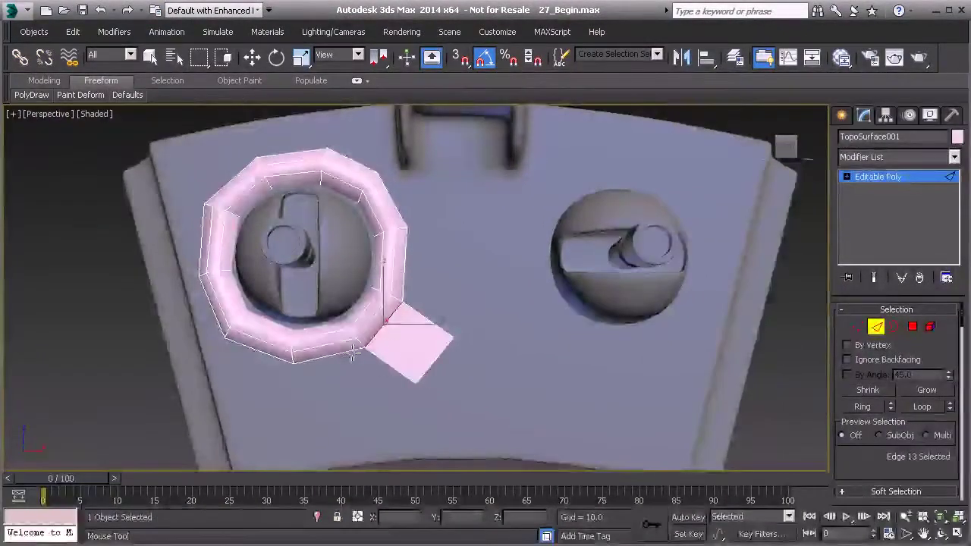
Extend the ring's upper-left outer edge into a new polygon and move its top corner vertex down and outward to reshape it
middle_drag(351, 357, 387, 387)
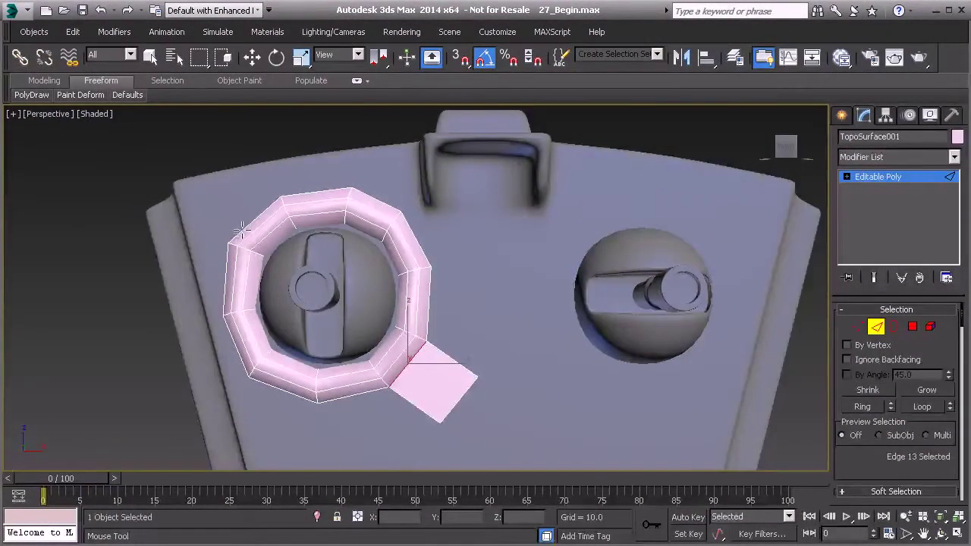
shift+drag(243, 226, 229, 192)
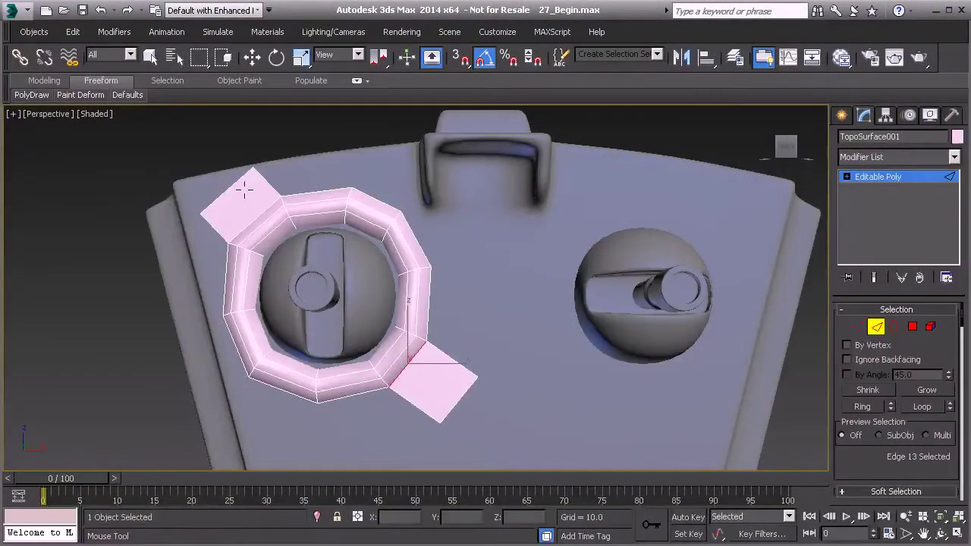
key(w)
key(1)
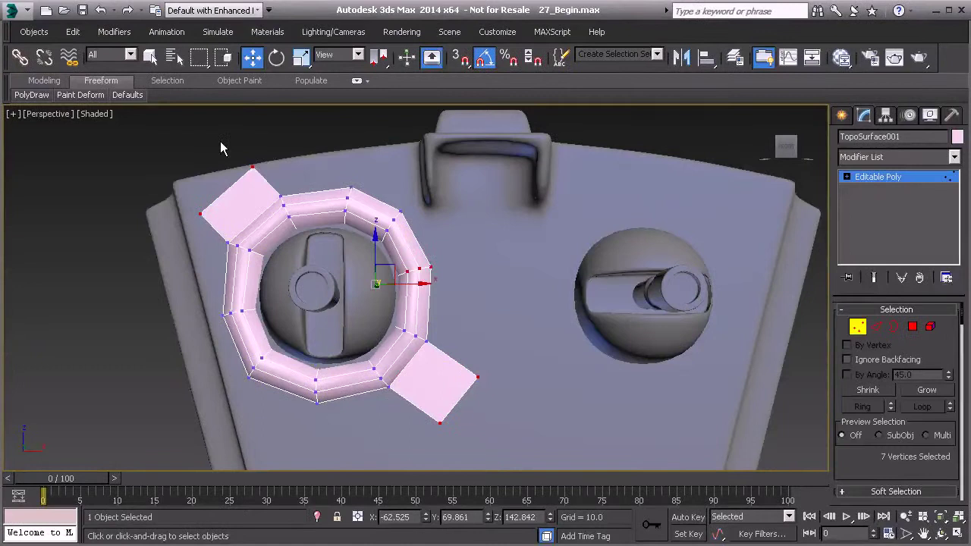
drag(241, 176, 241, 172)
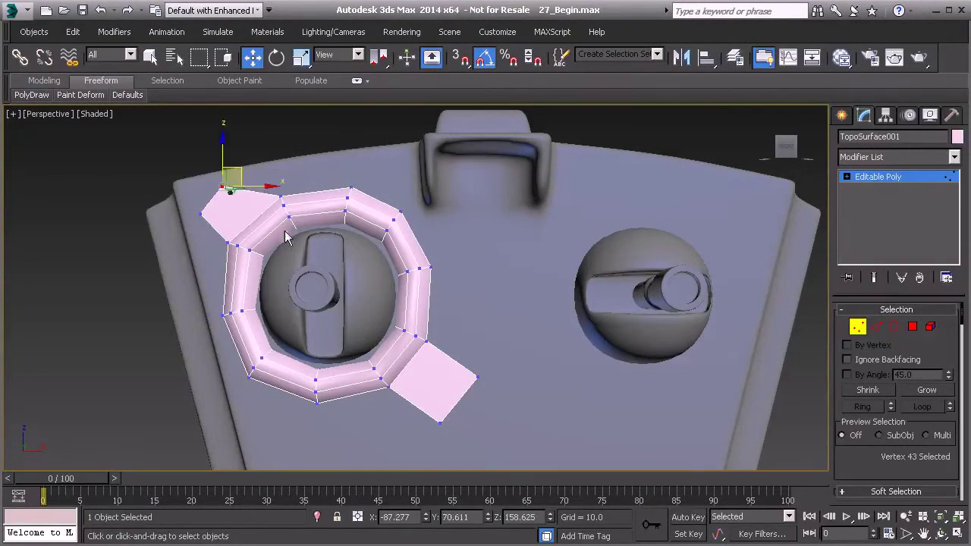
Pull the two outer vertices of the lower-right polygon in toward the ring to make a short, narrow tab
click(477, 377)
drag(492, 357, 455, 358)
middle_drag(443, 381, 435, 353)
click(442, 405)
Extend the outer tip edge of the lower-right tab into a further polygon with PolyDraw's Extend tool
click(876, 327)
click(425, 347)
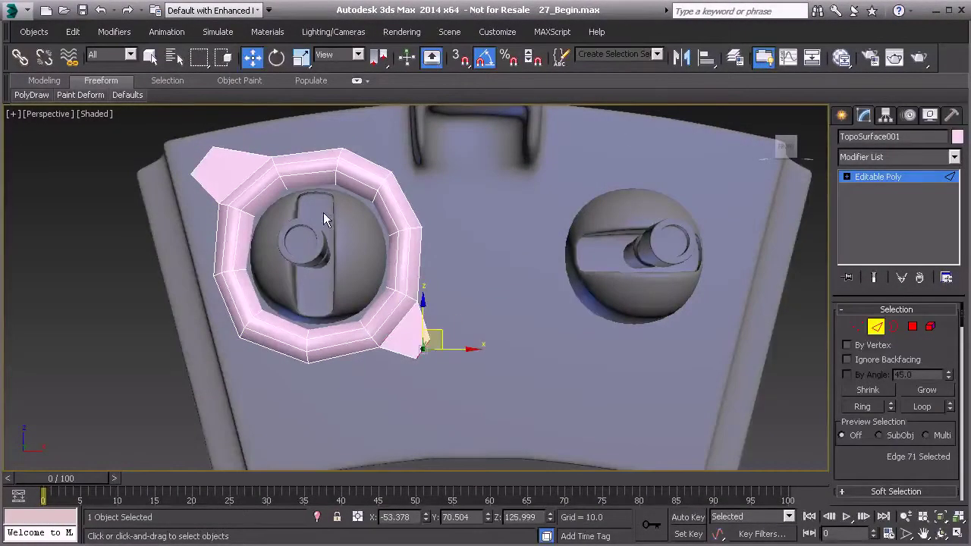
mouse_move(79, 96)
mouse_move(32, 102)
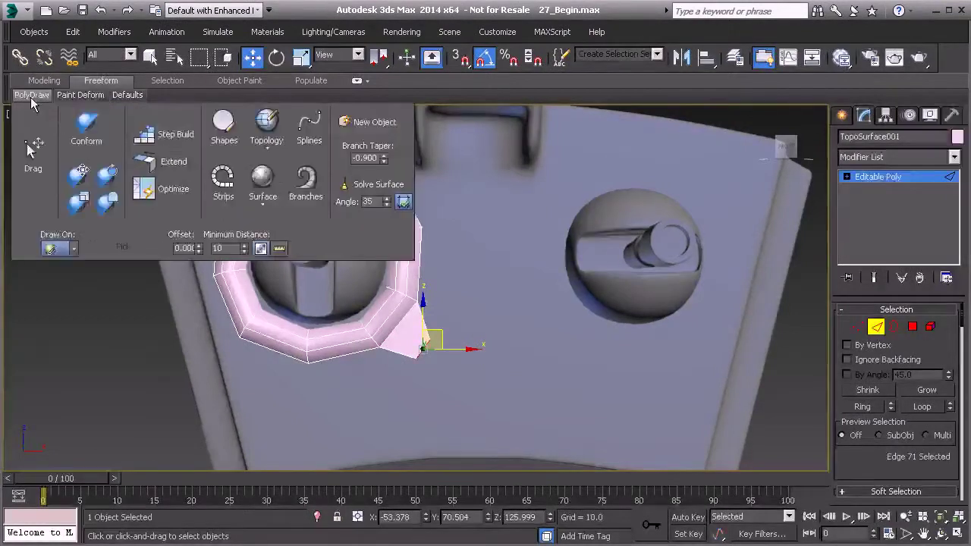
click(184, 161)
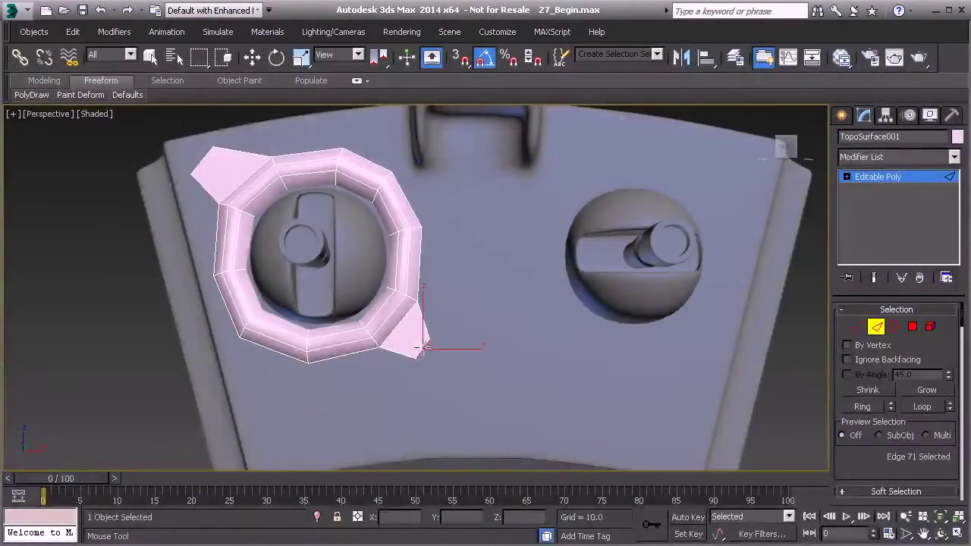
drag(422, 348, 438, 371)
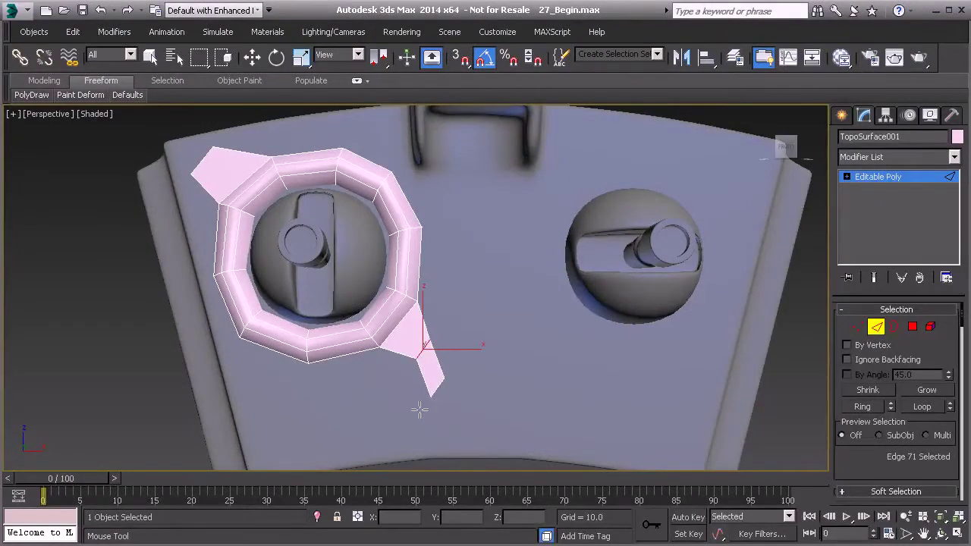
Adjust the lower tip vertex of the lower-right tab to shape its end, and leave vertex editing
key(1)
key(w)
click(430, 396)
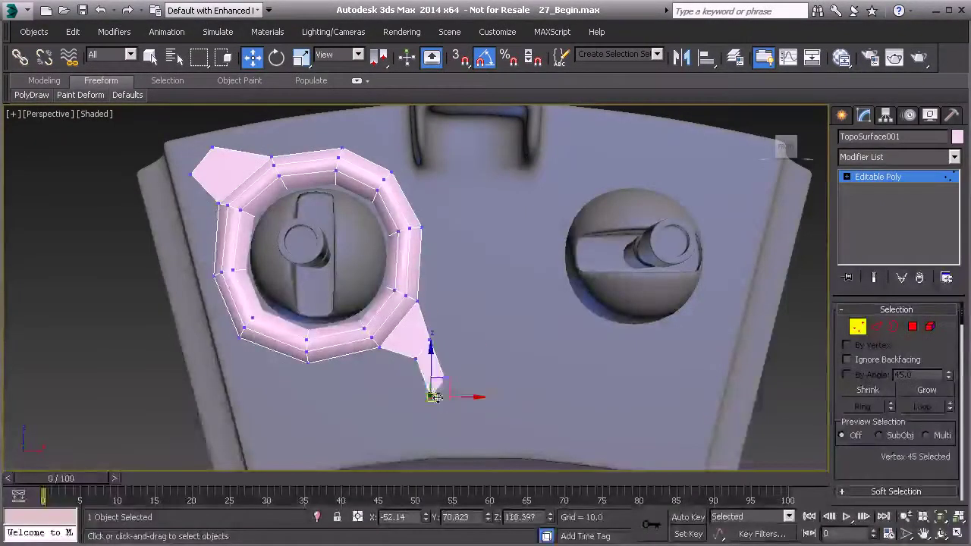
drag(449, 368, 448, 367)
alt+middle_drag(403, 289, 337, 311)
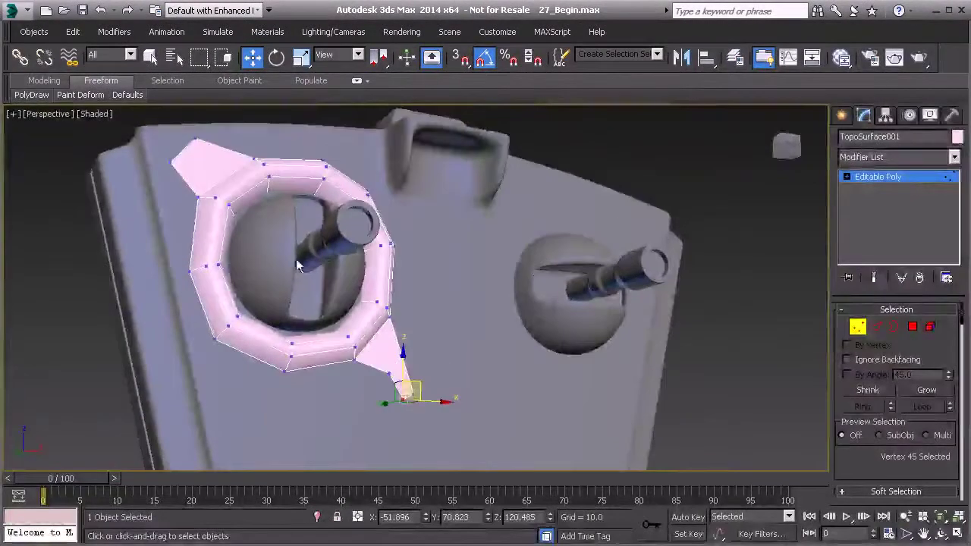
alt+middle_drag(298, 265, 381, 324)
click(862, 329)
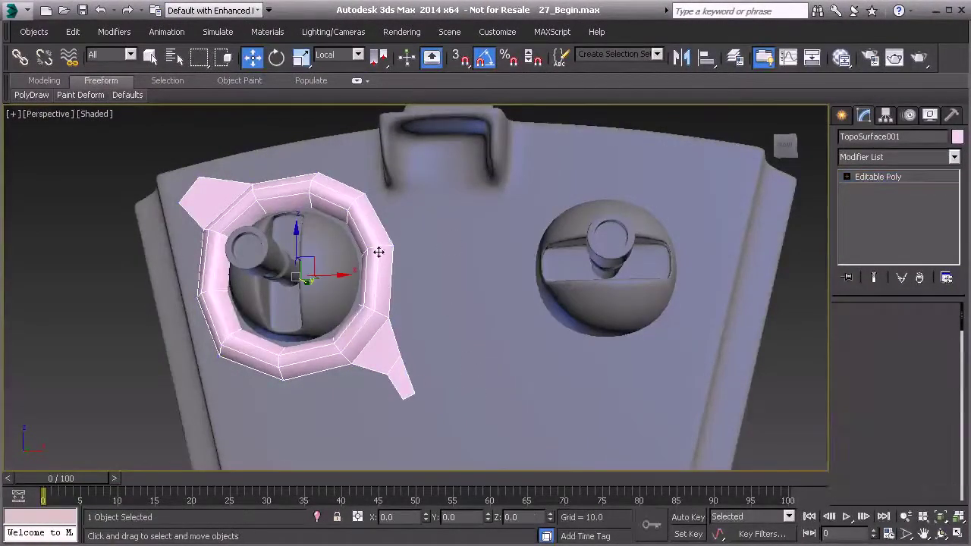
Try mirroring the ring as a copy along local Y and moving it onto the right ball mount, and undo the move
click(681, 57)
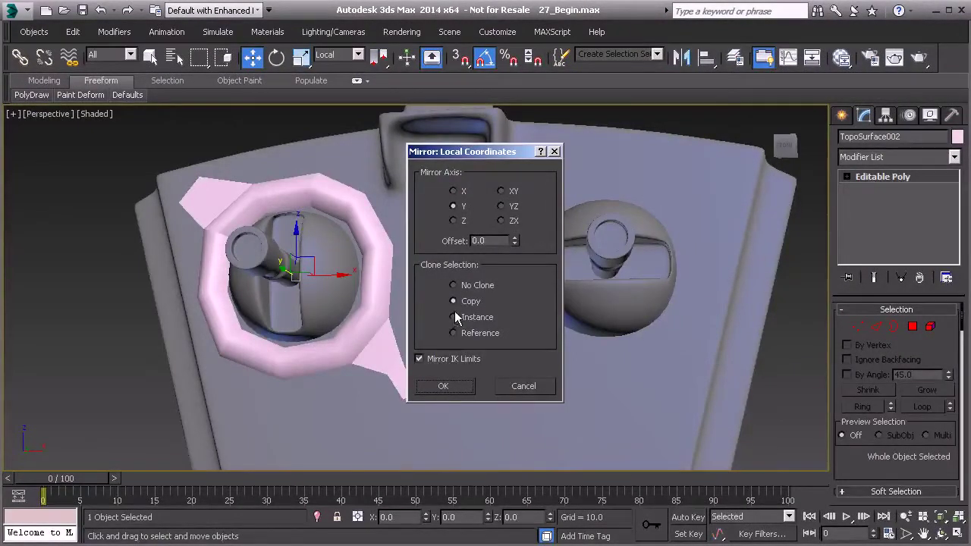
click(445, 385)
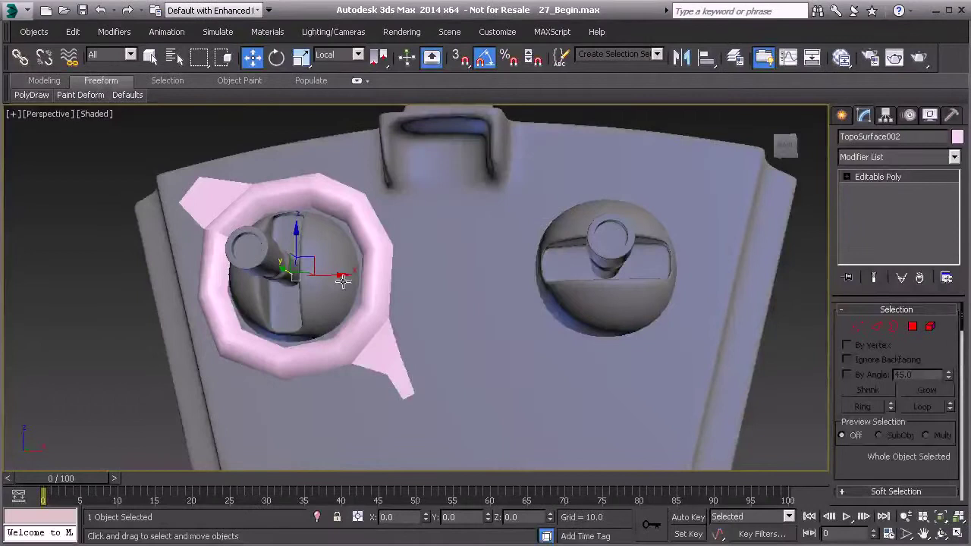
alt+middle_drag(424, 256, 479, 301)
drag(598, 287, 635, 313)
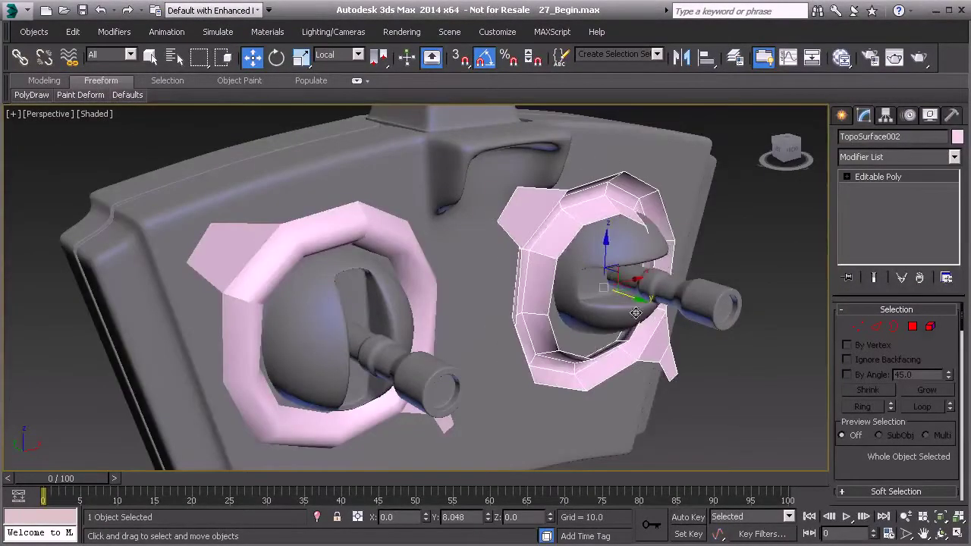
alt+middle_drag(636, 312, 585, 302)
key(ctrl+z)
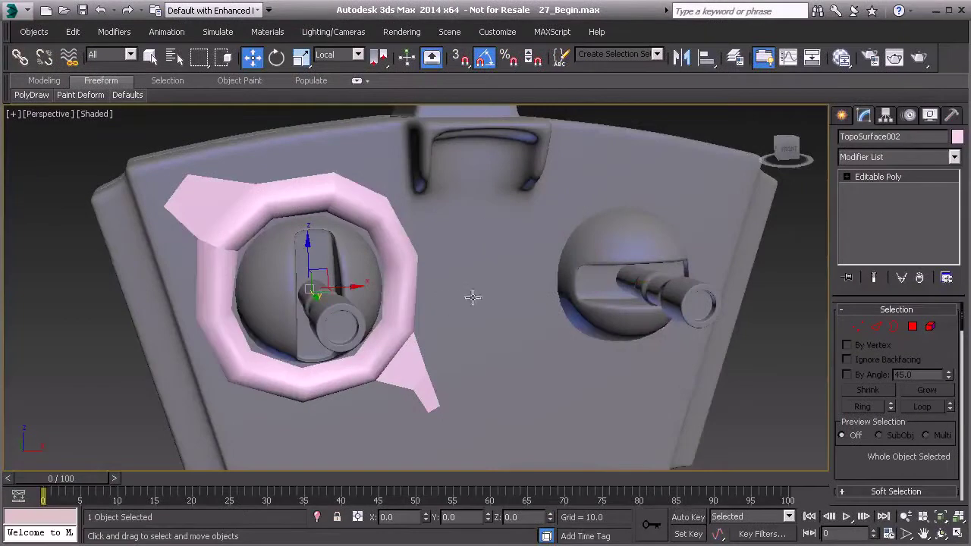
Try mirroring another ring copy along local Z and moving it toward the right ball mount, and undo both
click(680, 57)
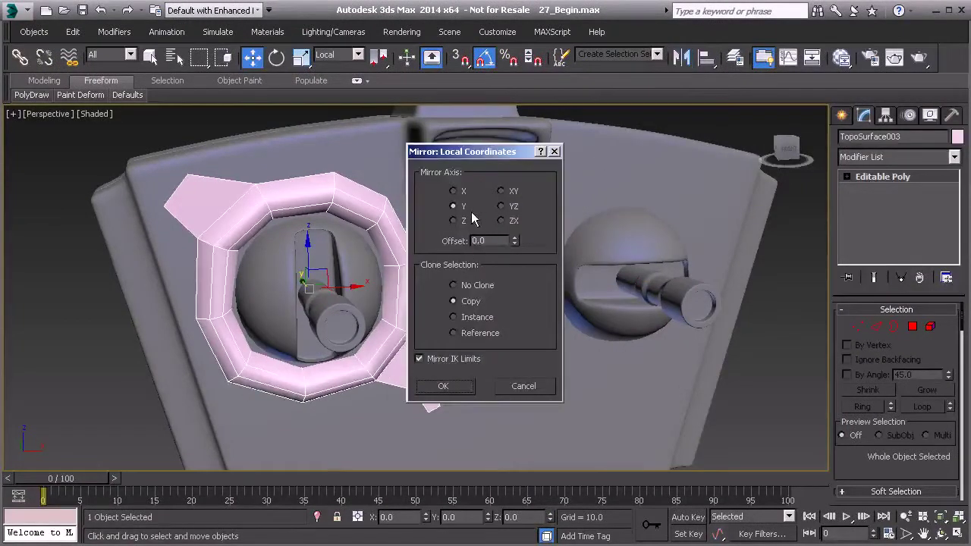
click(454, 221)
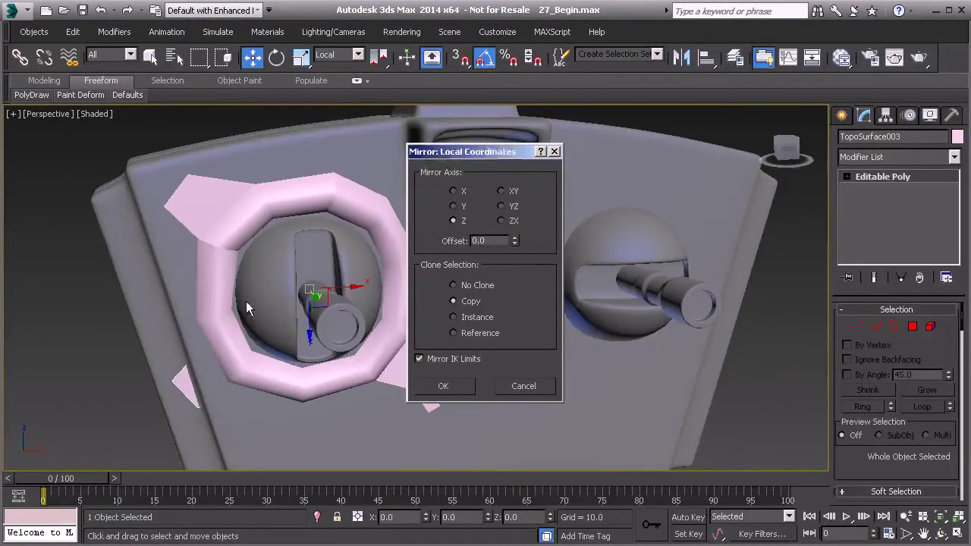
click(453, 192)
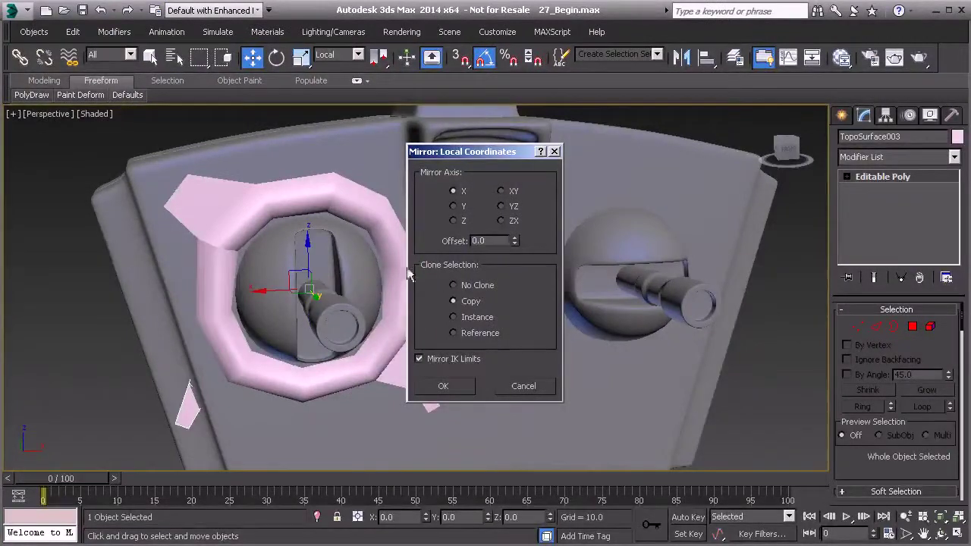
click(443, 386)
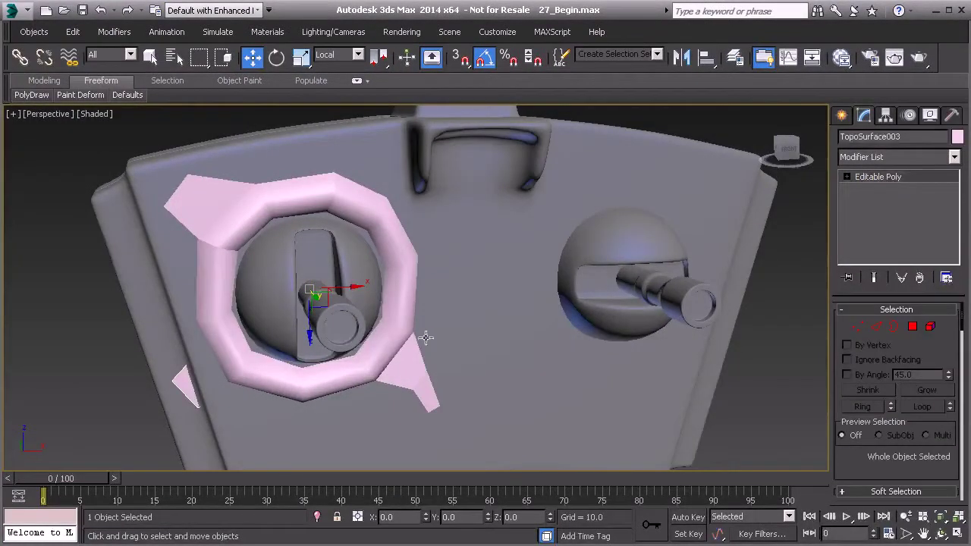
drag(348, 291, 612, 294)
key(ctrl+z)
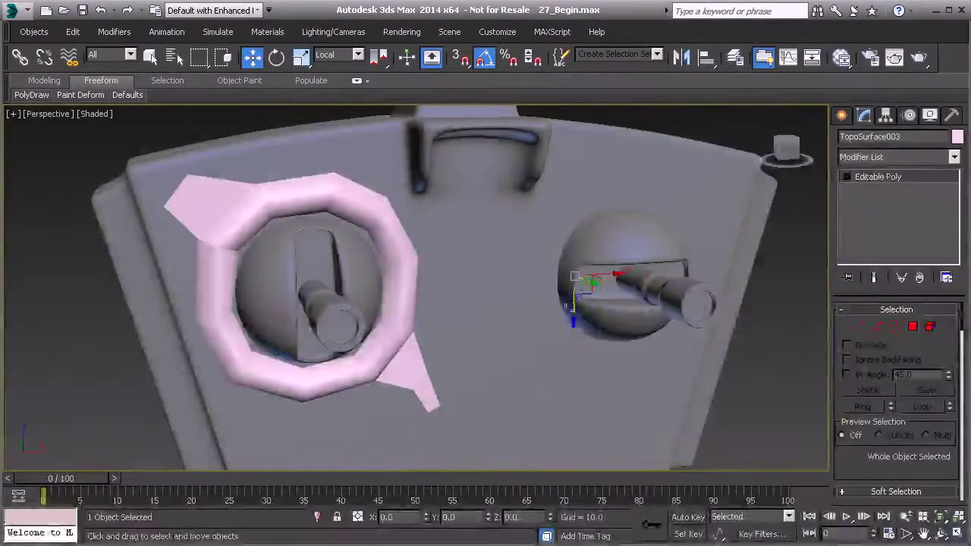
key(ctrl+z)
alt+middle_drag(476, 314, 561, 270)
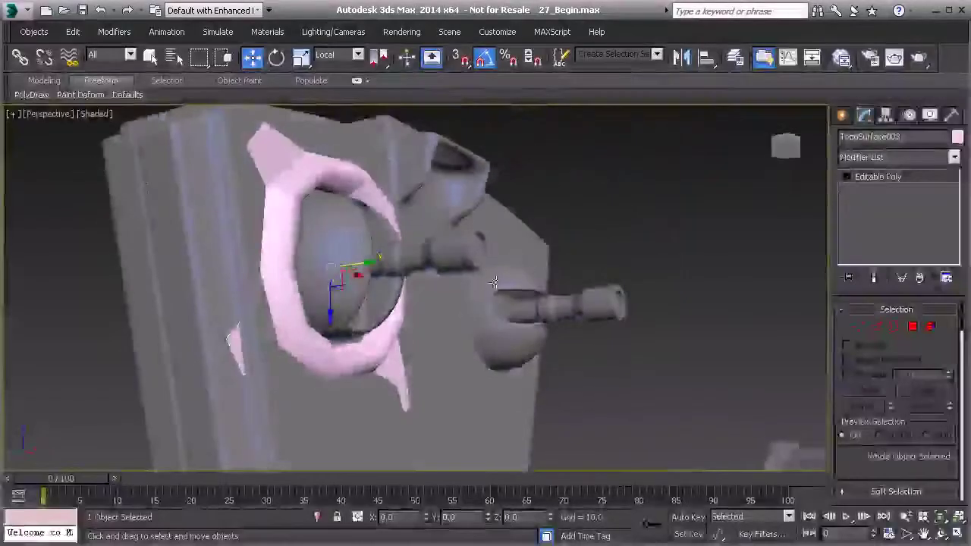
key(ctrl+z)
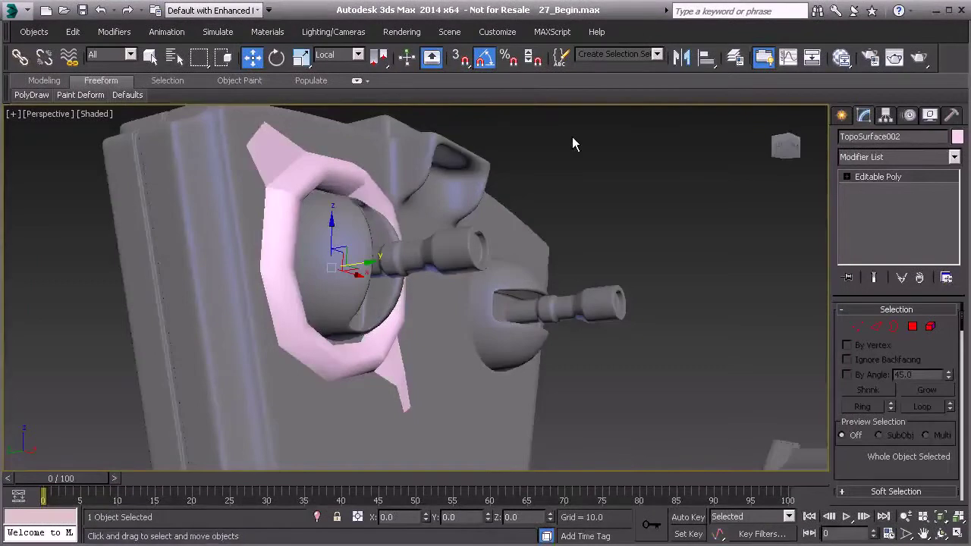
Switch to wireframe display, delete the leftover mirrored ring copy, and select the original ring
key(F3)
click(681, 57)
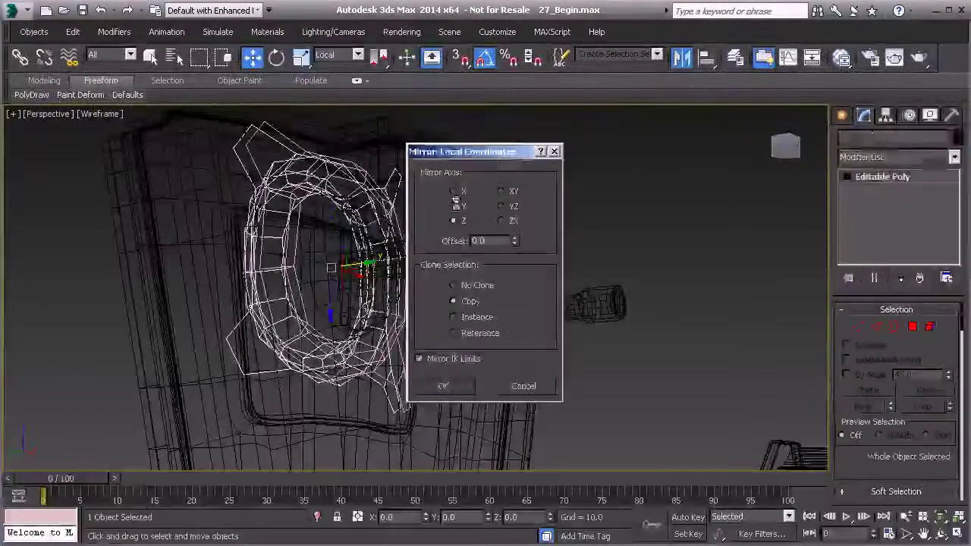
click(518, 383)
click(285, 315)
key(Delete)
click(285, 250)
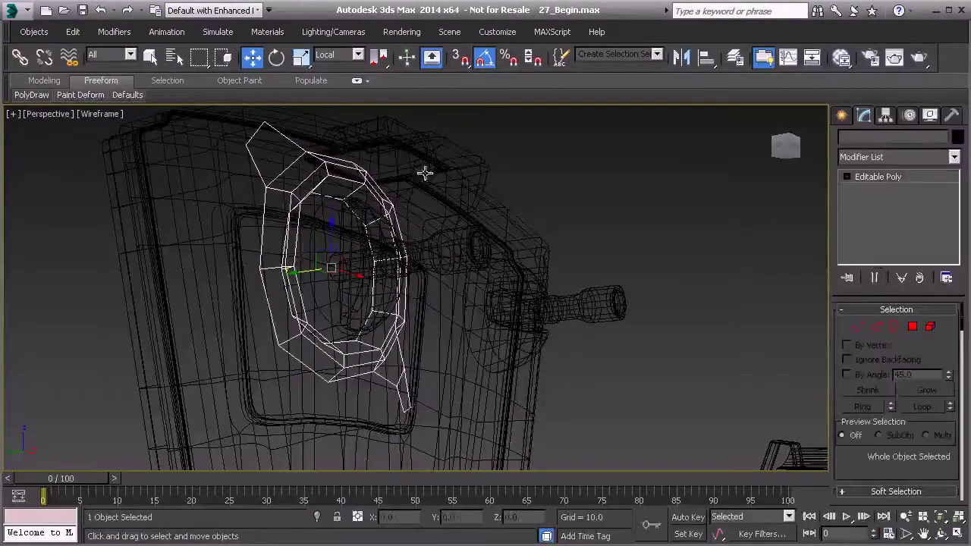
Mirror the ring as a copy along local X and move the copy around the right ball mount
click(681, 57)
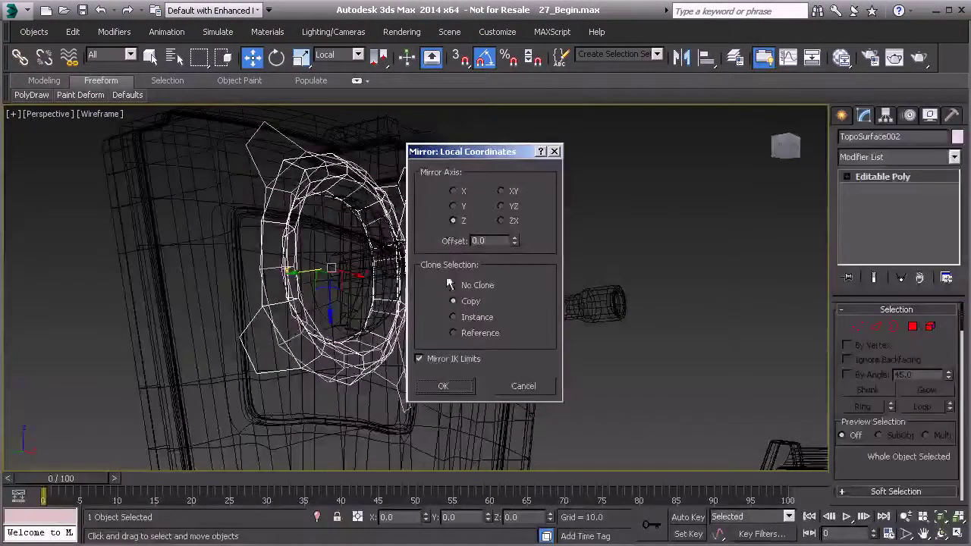
click(453, 205)
click(452, 193)
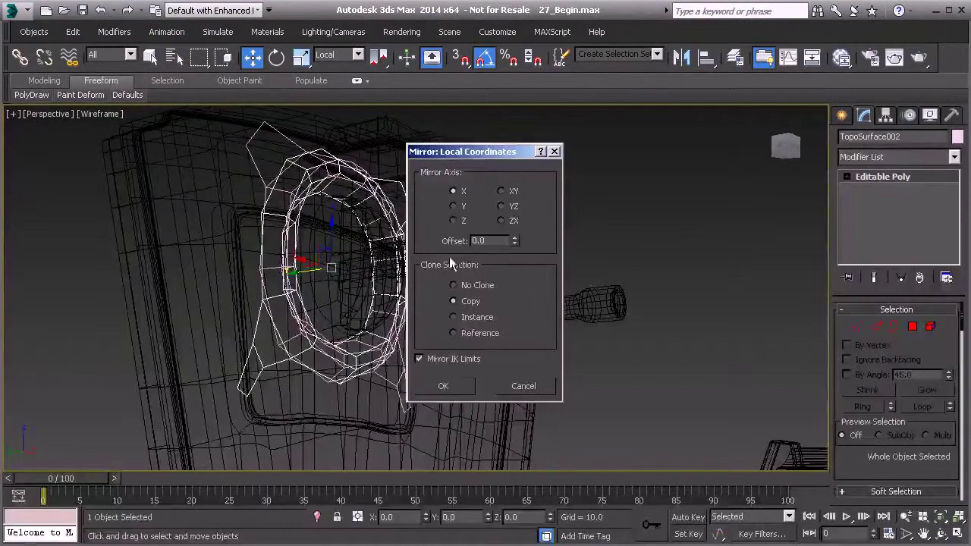
click(444, 386)
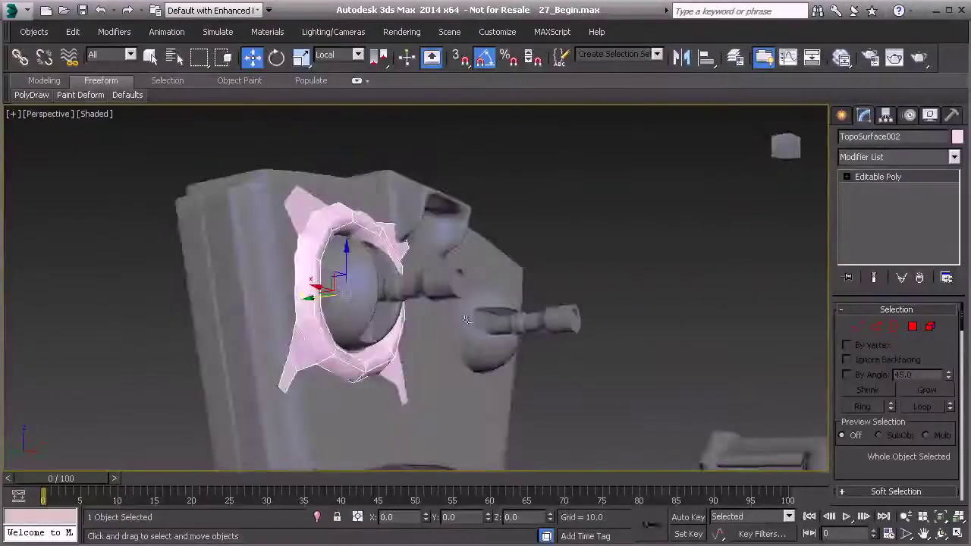
alt+middle_drag(413, 347, 392, 342)
drag(366, 293, 573, 280)
alt+middle_drag(537, 305, 514, 277)
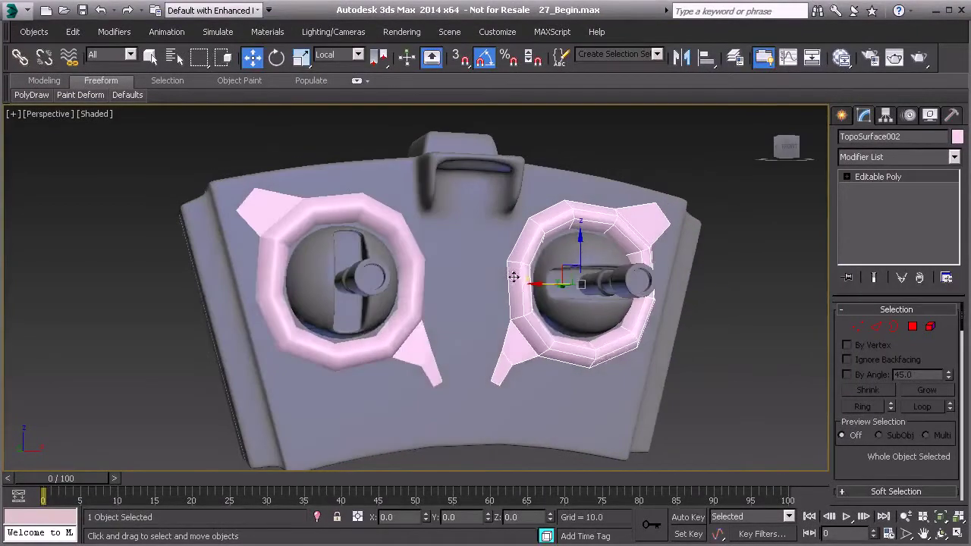
Apply a TurboSmooth modifier to the mirrored ring around the right ball mount
click(955, 162)
drag(954, 193, 948, 497)
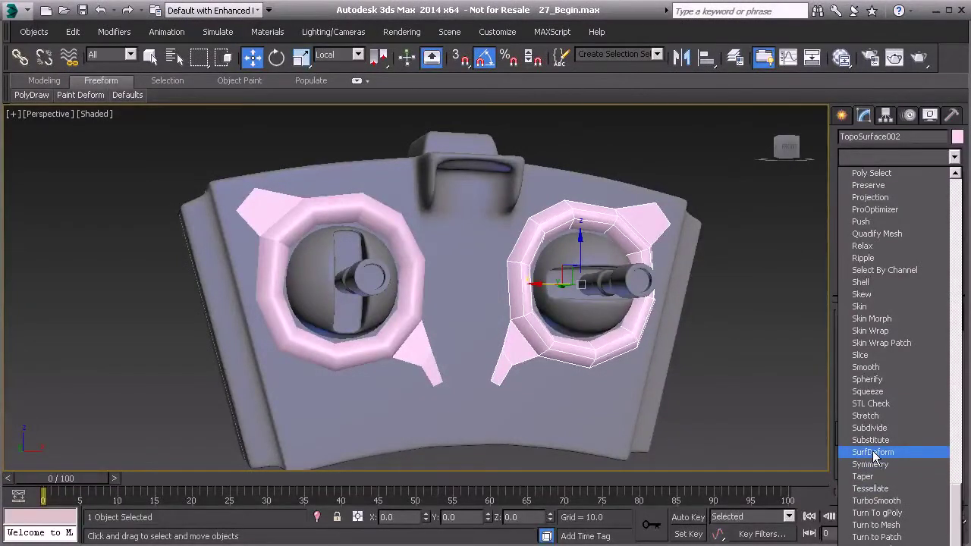
click(875, 500)
middle_drag(501, 337, 468, 341)
Apply a TurboSmooth modifier to the original ring around the left ball mount
click(385, 310)
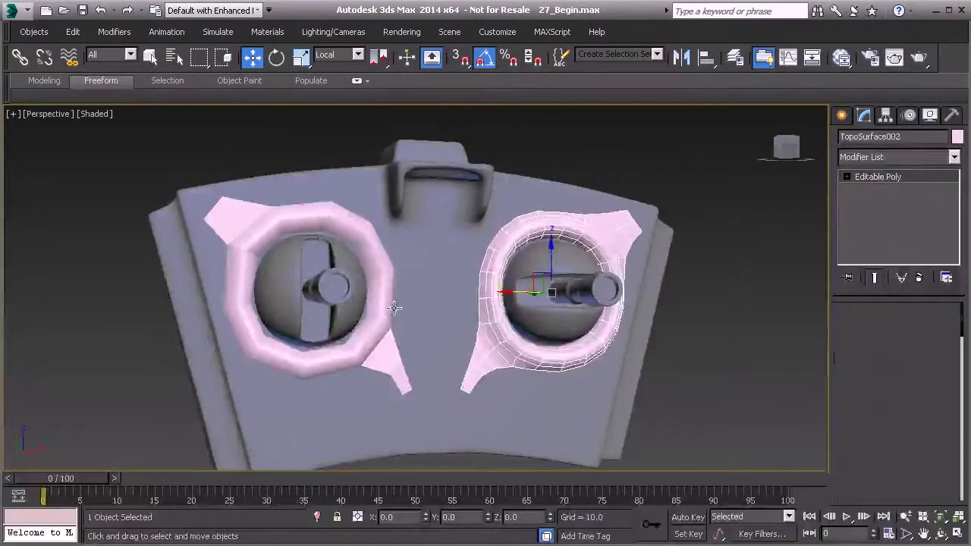
click(954, 161)
scroll(938, 455, down, 15)
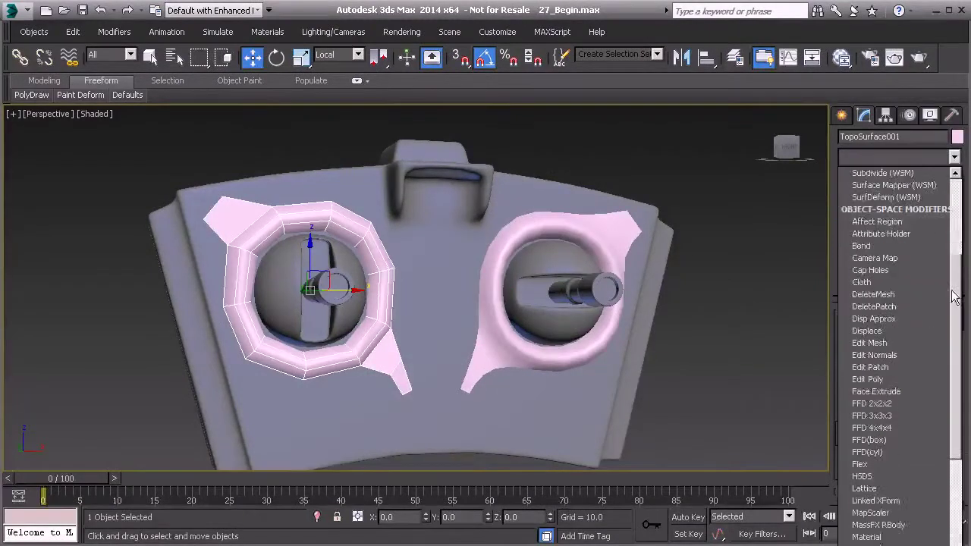
scroll(886, 485, down, 2)
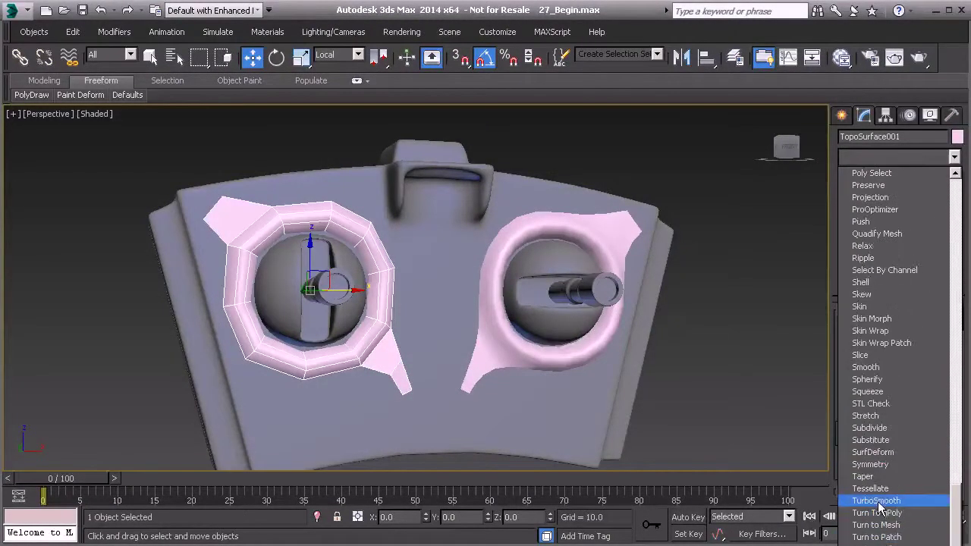
click(879, 503)
middle_drag(505, 307, 376, 311)
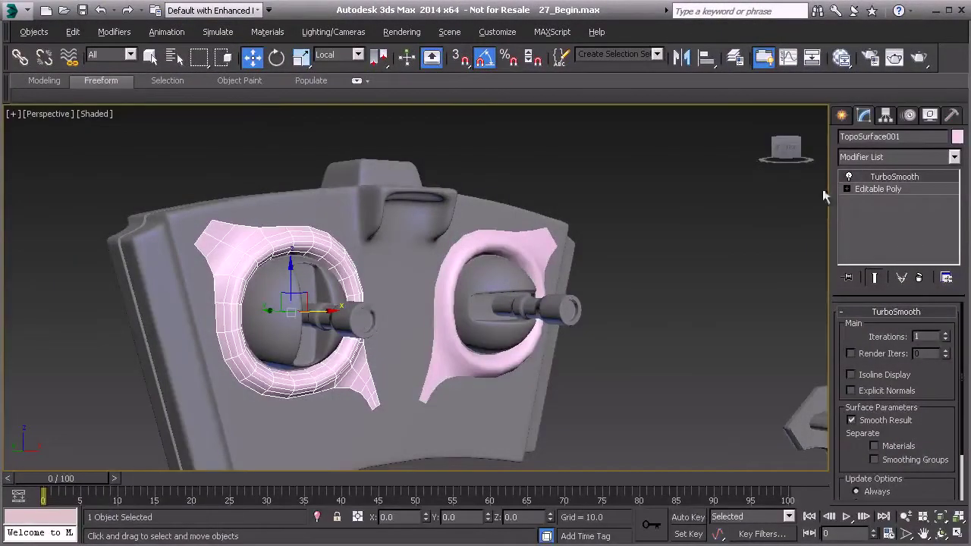
Delete the TurboSmooth modifier from both the left and right rings
right_click(884, 179)
click(890, 198)
click(458, 260)
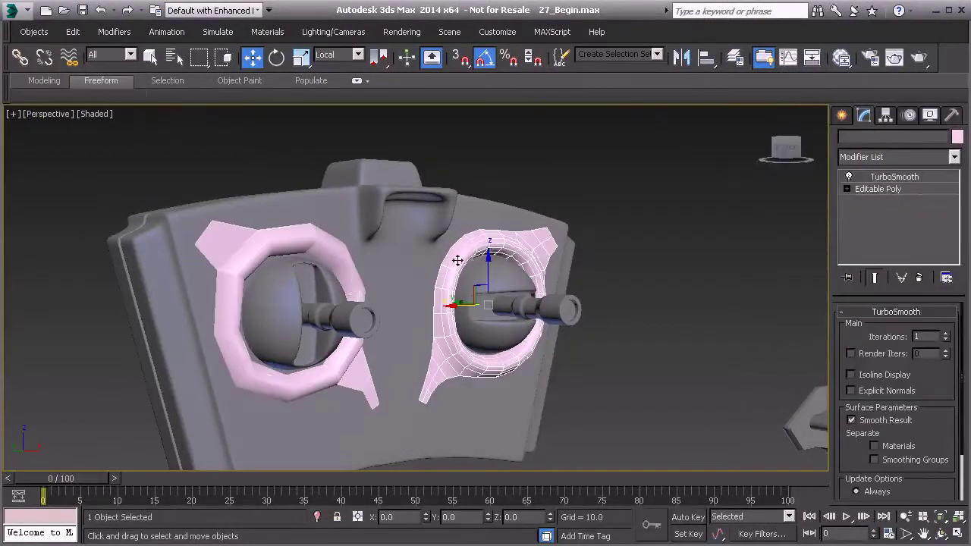
right_click(869, 181)
click(883, 202)
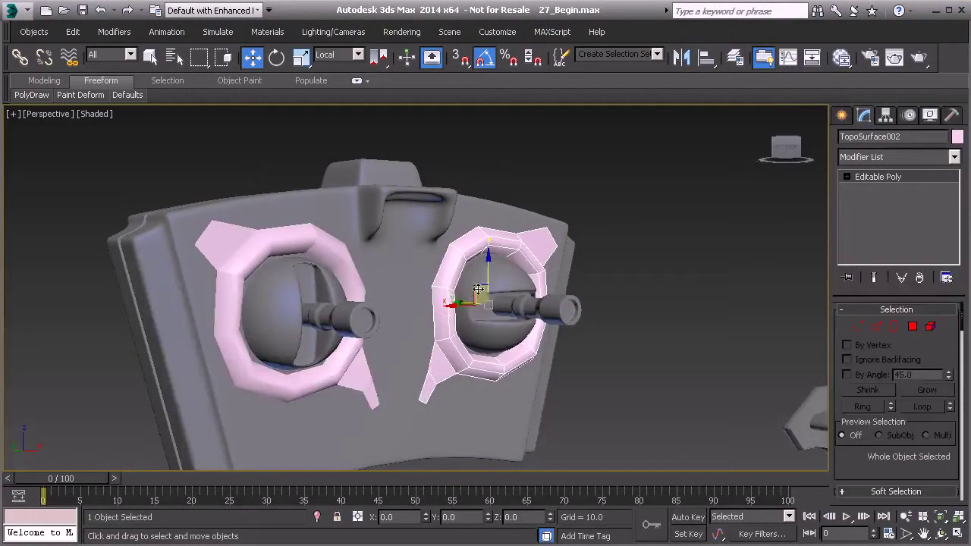
Attach the left ring to the right ring's Editable Poly so they form one object
drag(866, 487, 867, 417)
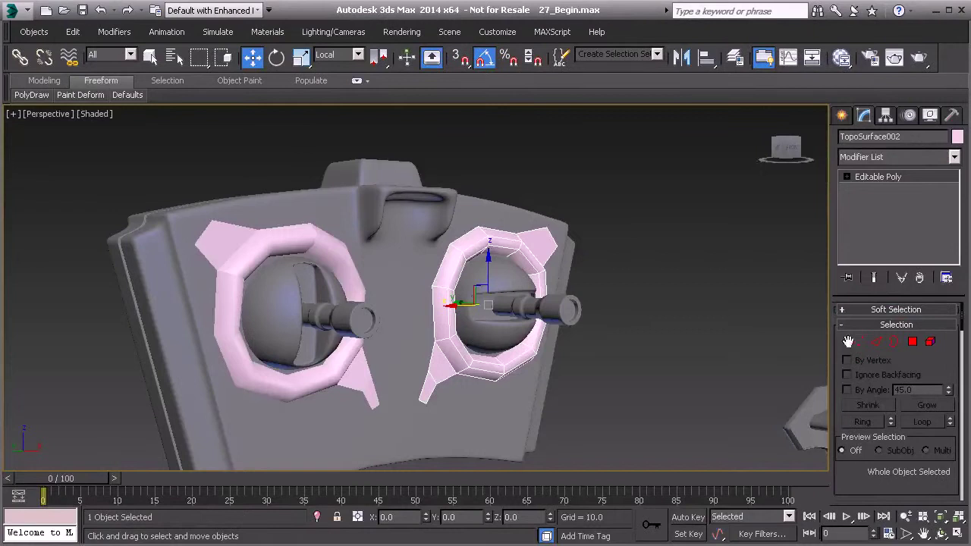
scroll(838, 364, down, 5)
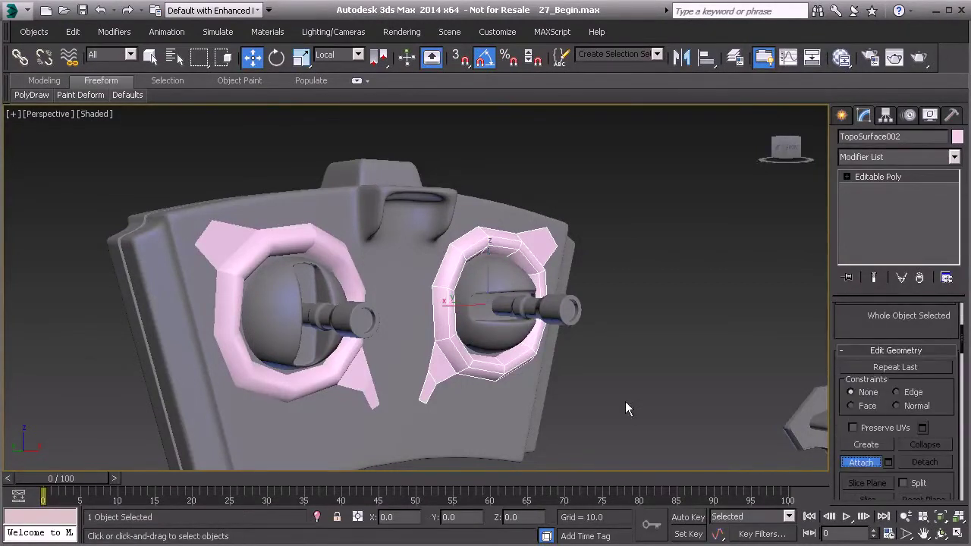
click(351, 279)
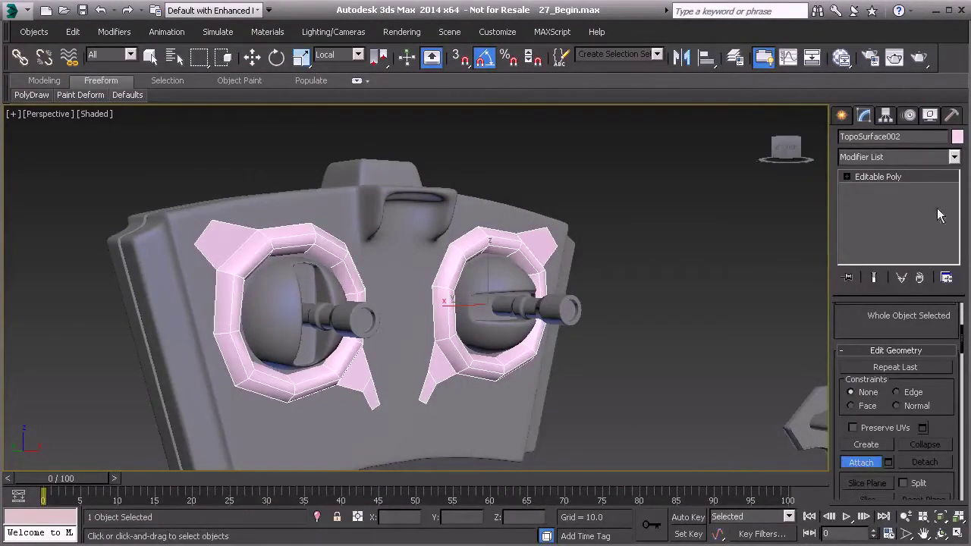
Apply TurboSmooth to the combined rings, raising its iterations and enabling Isoline Display
click(954, 157)
scroll(895, 341, down, 10)
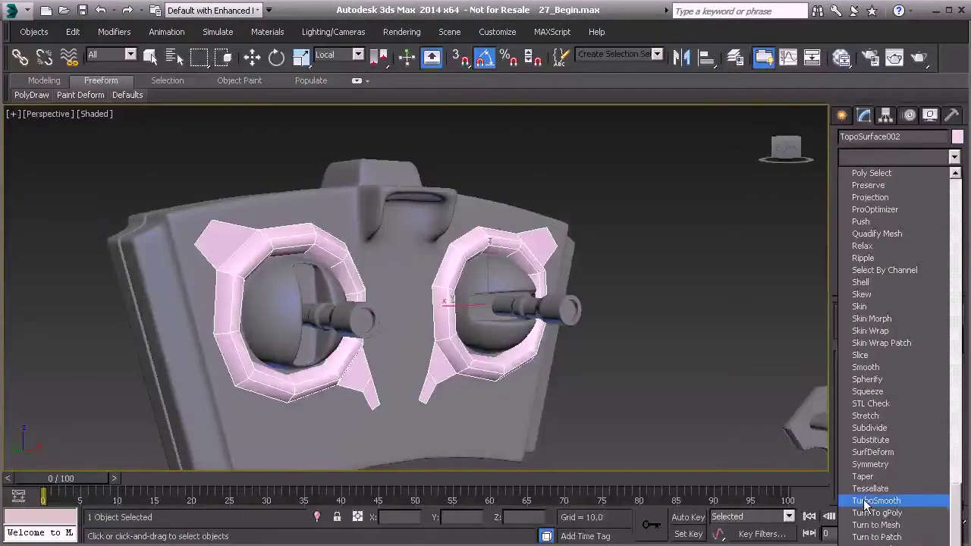
click(876, 500)
click(946, 334)
click(850, 375)
middle_drag(483, 332, 455, 323)
scroll(490, 340, up, 3)
With the smoothed result shown, select the facing outer edge on each ring and move both about 2.5 units along Y
click(873, 189)
drag(849, 330, 858, 446)
click(876, 345)
click(875, 279)
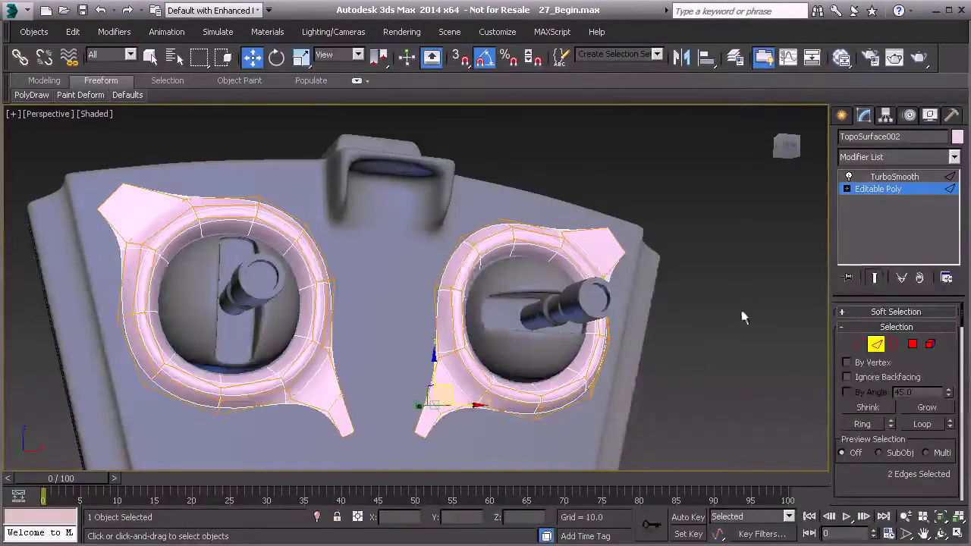
click(433, 298)
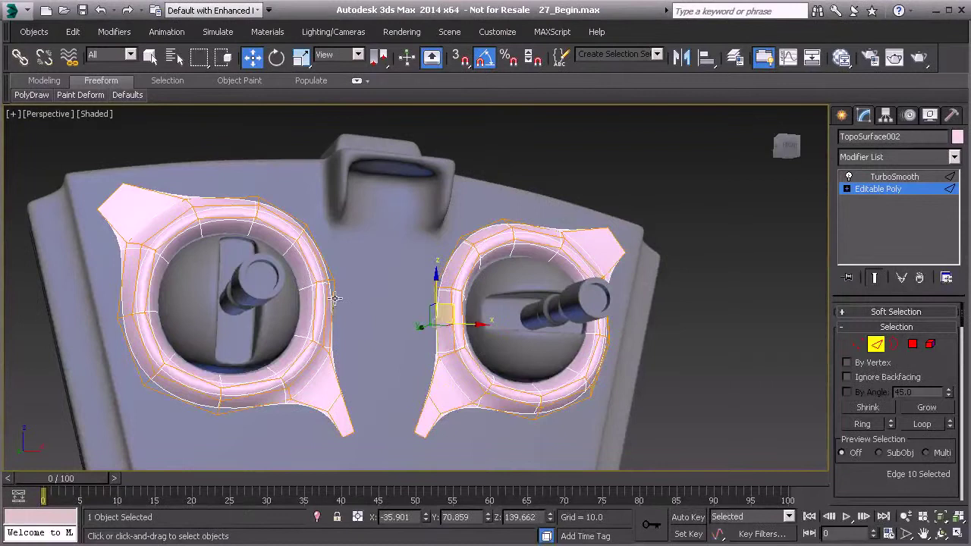
alt+middle_drag(339, 301, 374, 299)
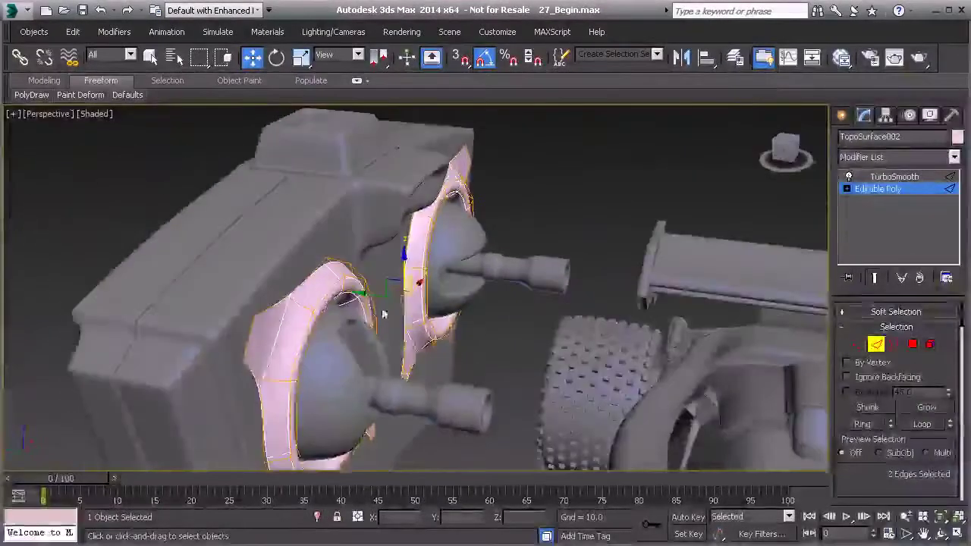
drag(370, 298, 364, 295)
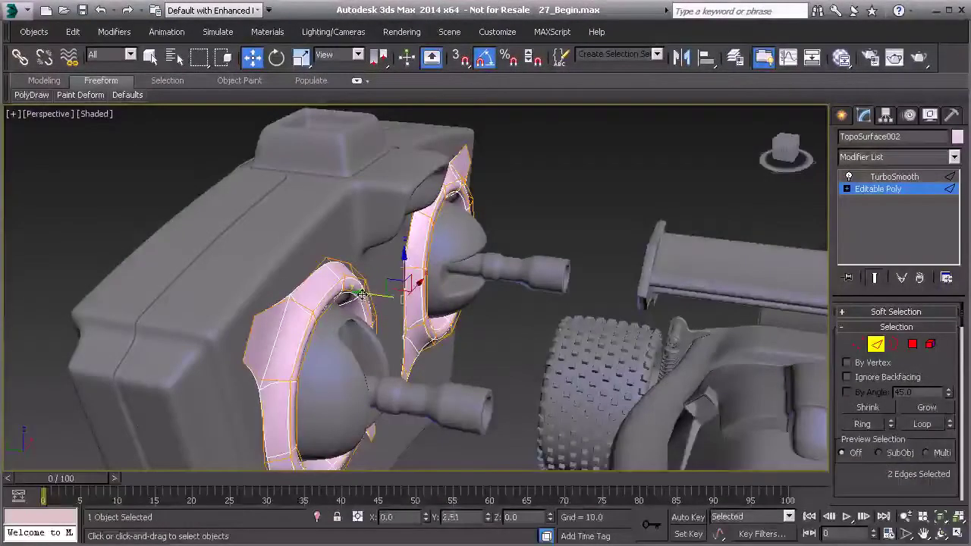
alt+middle_drag(362, 296, 343, 307)
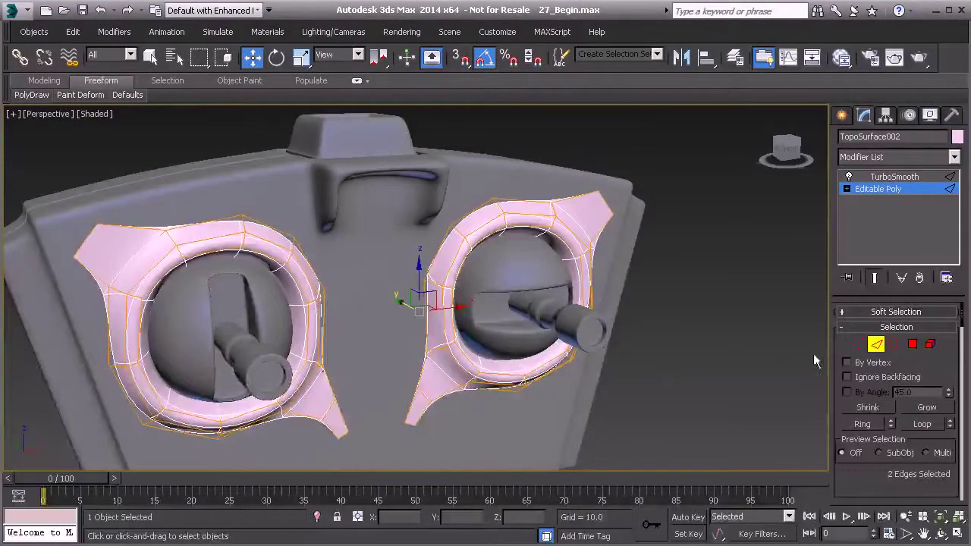
click(889, 348)
alt+middle_drag(333, 266, 417, 279)
drag(423, 264, 455, 273)
key(ctrl+z)
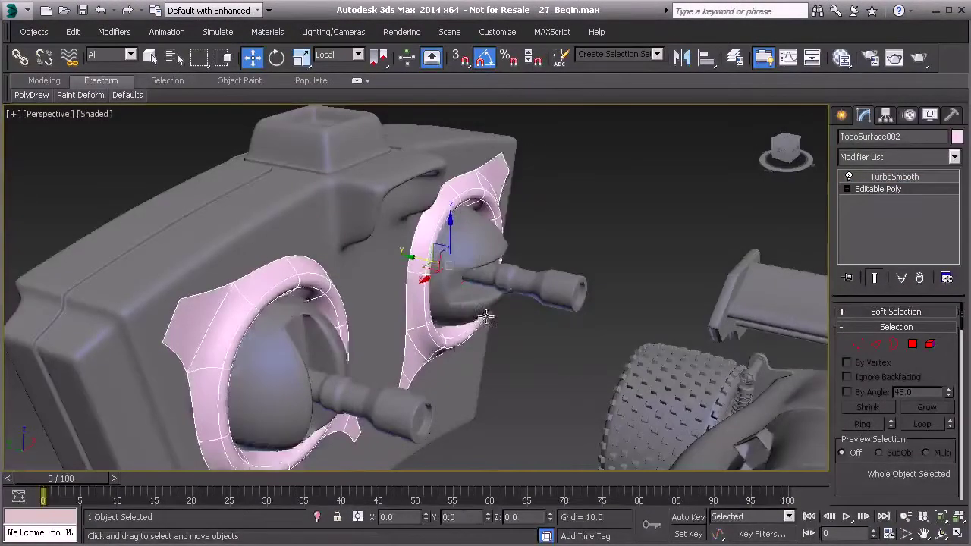
Select the open outer borders of both rings and extend them along Y into the panel, then deselect the object
click(897, 347)
click(412, 270)
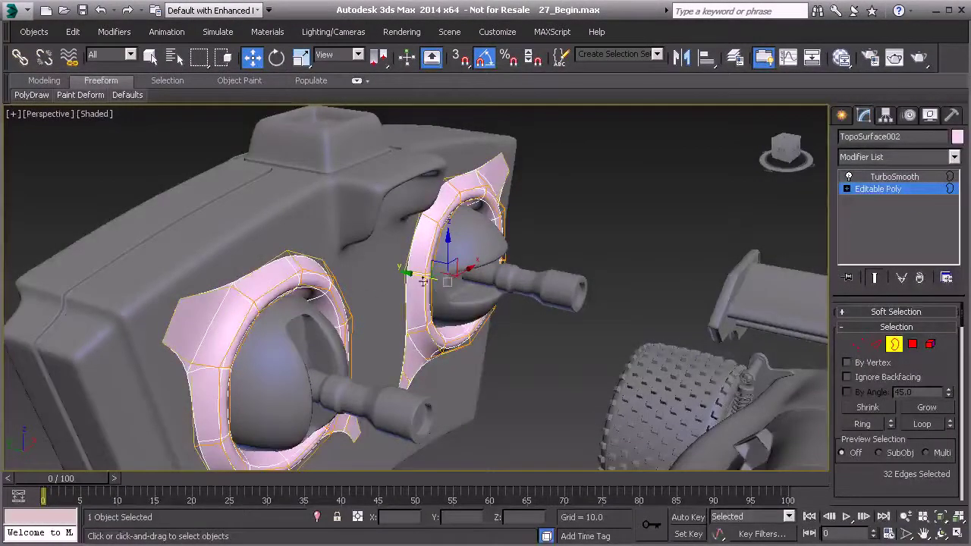
mouse_move(422, 277)
shift+mouse_down()
mouse_move(405, 272)
mouse_move(425, 267)
shift+mouse_up()
click(894, 348)
alt+middle_drag(455, 276, 376, 249)
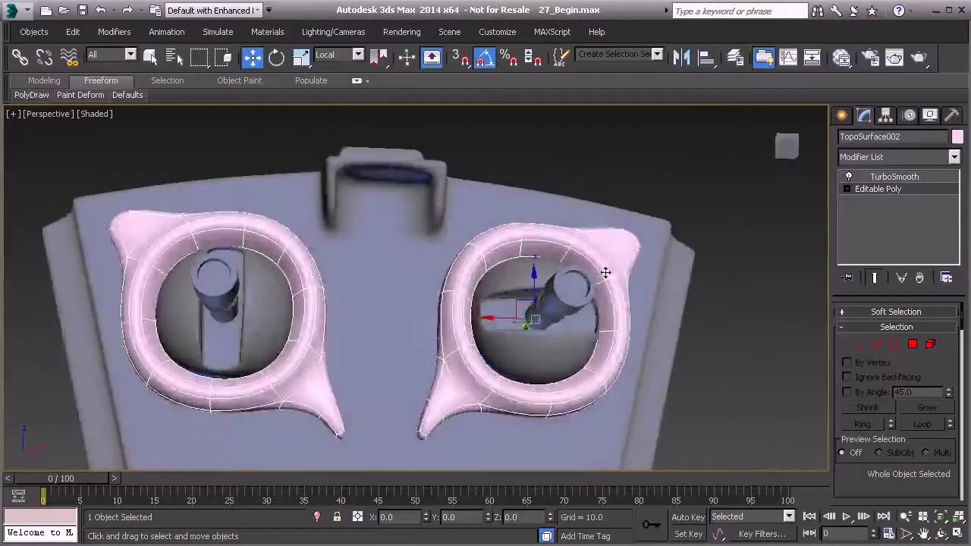
click(710, 197)
Select the large panel and, in its Editable Poly, pick the central polygon just below the gap between the rings' lower tabs
scroll(577, 261, down, 3)
middle_drag(427, 290, 464, 257)
middle_drag(464, 258, 760, 292)
scroll(614, 364, down, 3)
scroll(459, 319, up, 4)
scroll(358, 294, down, 2)
click(332, 351)
click(878, 188)
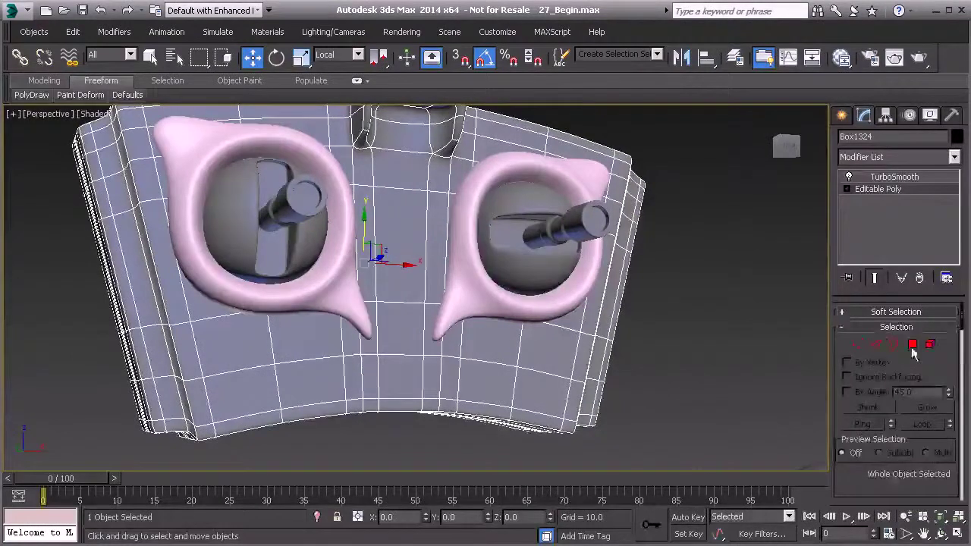
click(912, 349)
click(402, 377)
alt+middle_drag(401, 377, 412, 374)
scroll(571, 434, up, 3)
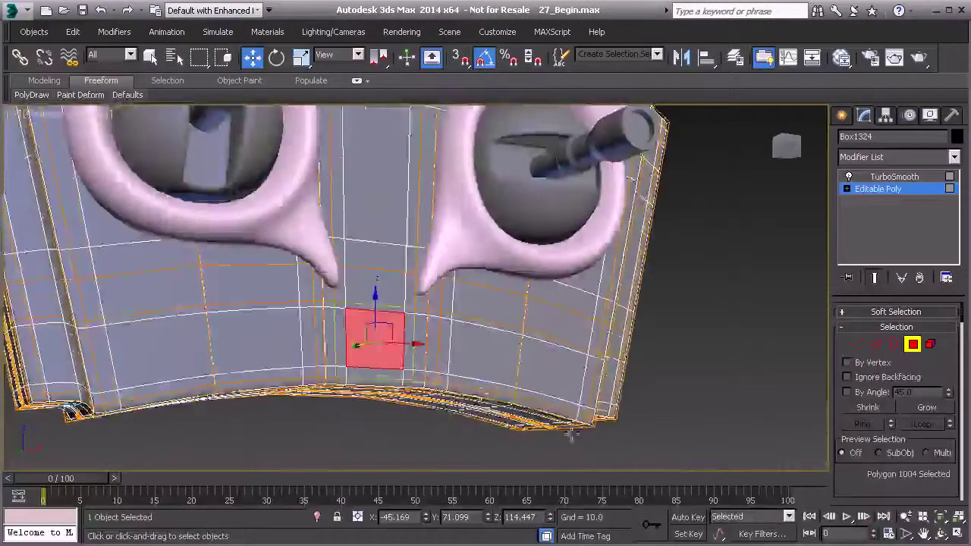
Inset the selected polygon on the panel below the two rings
scroll(571, 434, up, 2)
scroll(876, 413, down, 3)
scroll(933, 453, down, 2)
scroll(932, 461, up, 5)
scroll(933, 437, down, 8)
scroll(921, 417, up, 10)
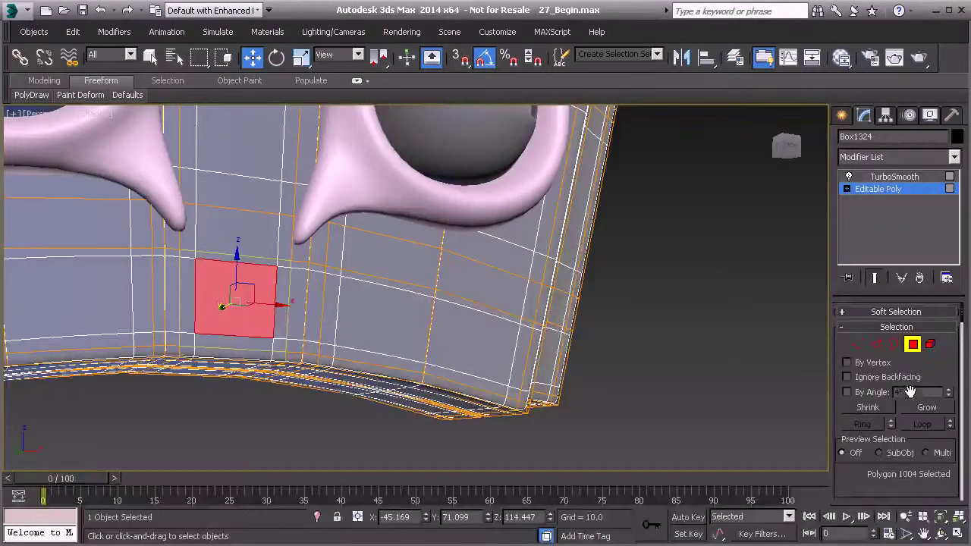
scroll(909, 366, down, 6)
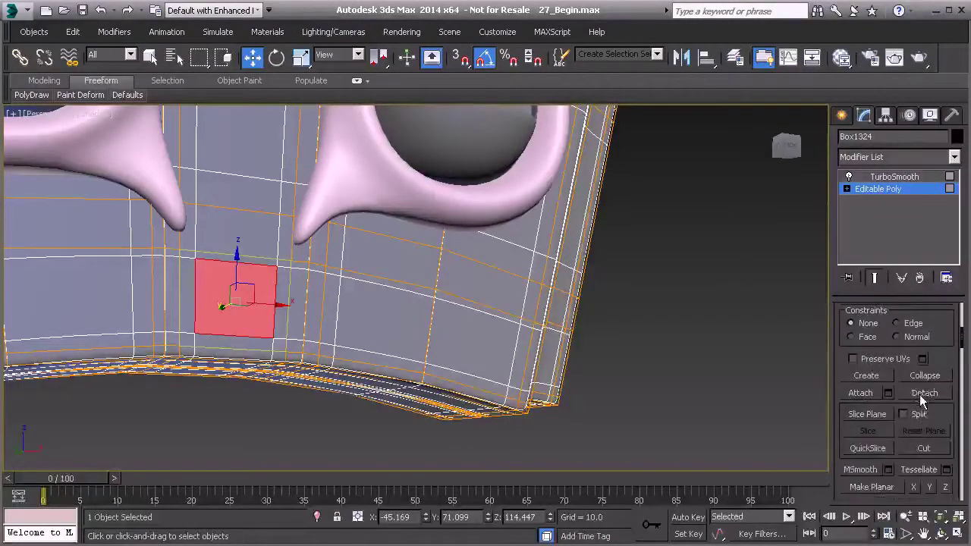
scroll(891, 379, down, 7)
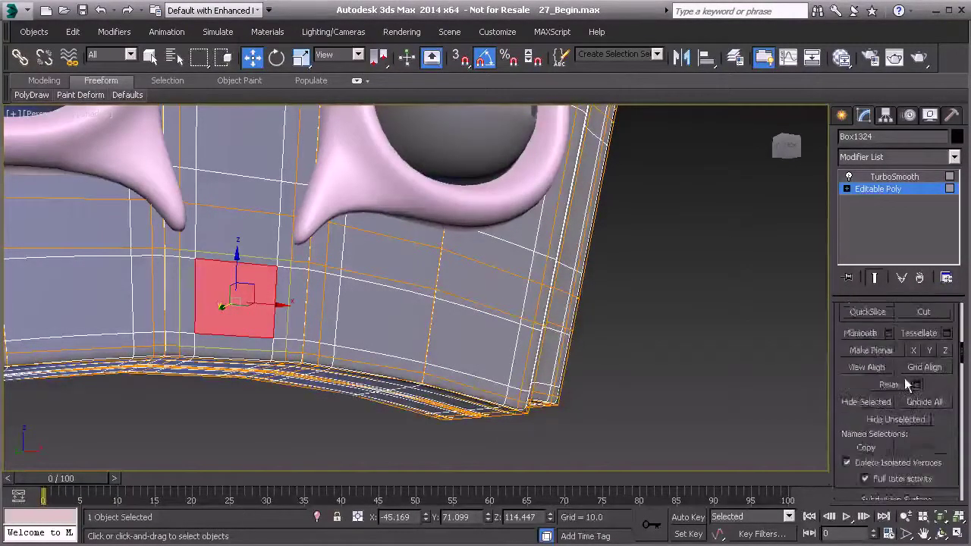
scroll(895, 425, down, 8)
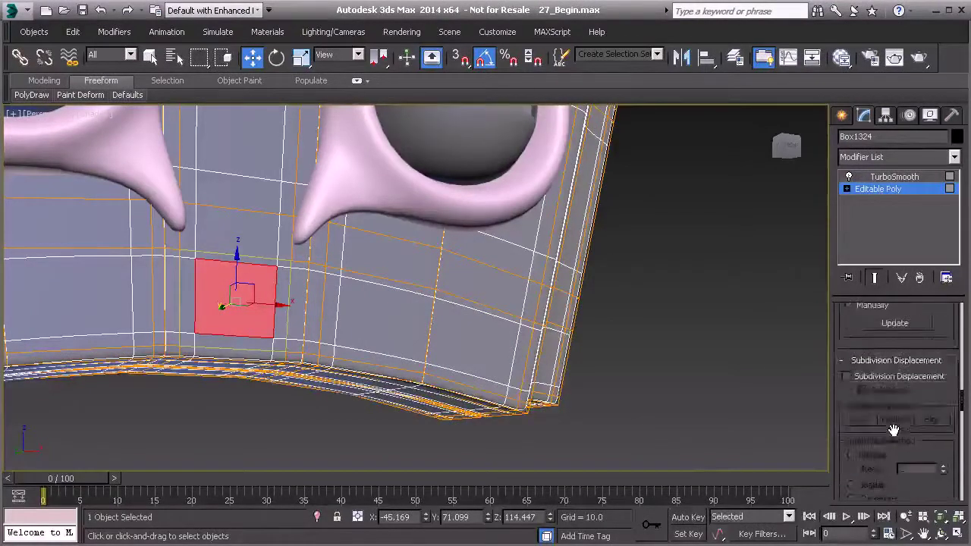
scroll(894, 431, down, 8)
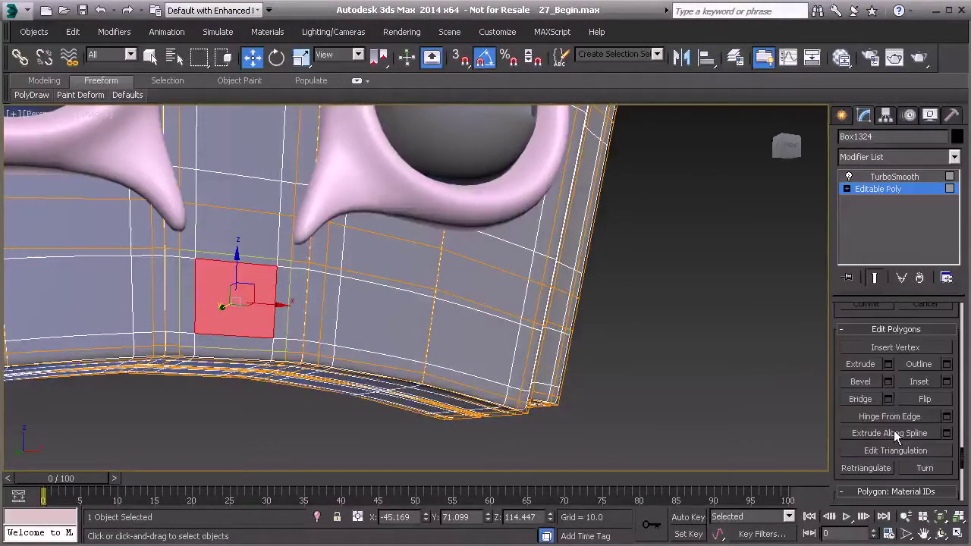
click(947, 382)
middle_drag(261, 325, 284, 326)
middle_drag(284, 327, 360, 332)
drag(424, 319, 424, 319)
click(424, 340)
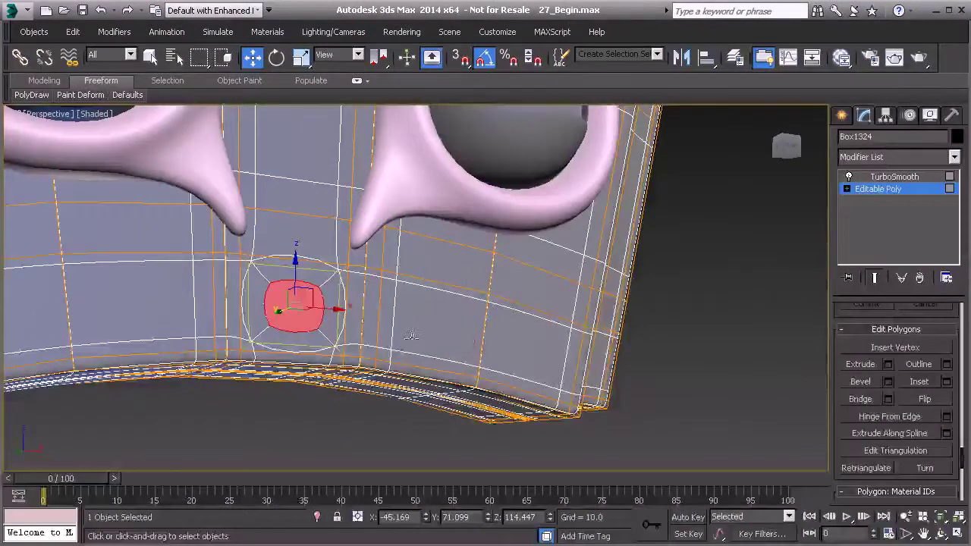
Extrude the inset polygon inward to form a recess in the panel and leave polygon editing
click(887, 365)
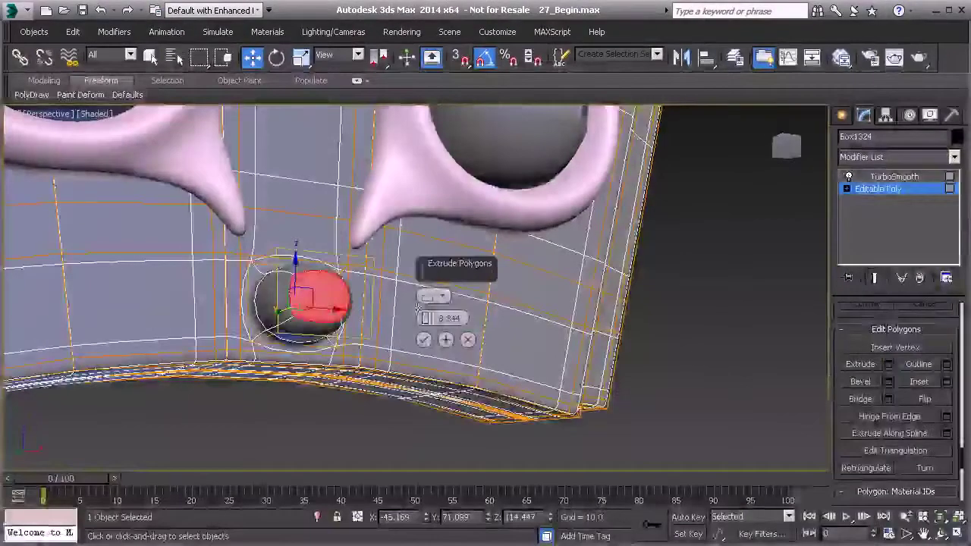
drag(429, 347, 429, 364)
click(426, 342)
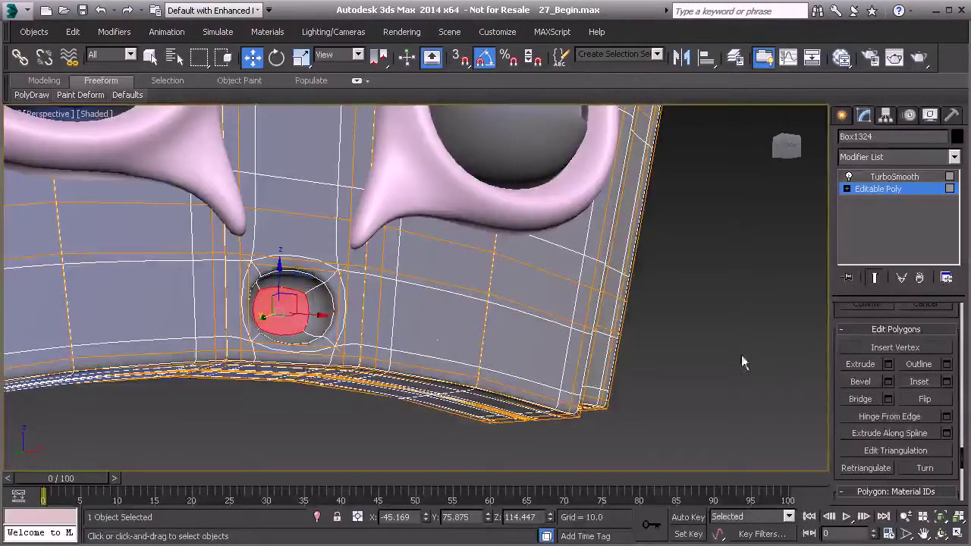
click(893, 189)
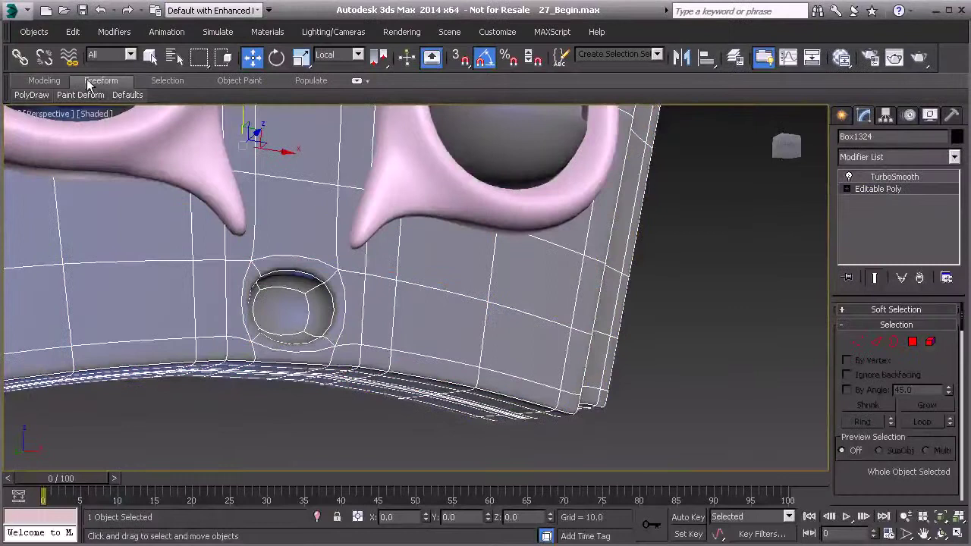
Add SwiftLoop edge loops near the recess's upper, lower and side edges to tighten its smoothed corners
click(50, 82)
mouse_move(159, 96)
click(279, 132)
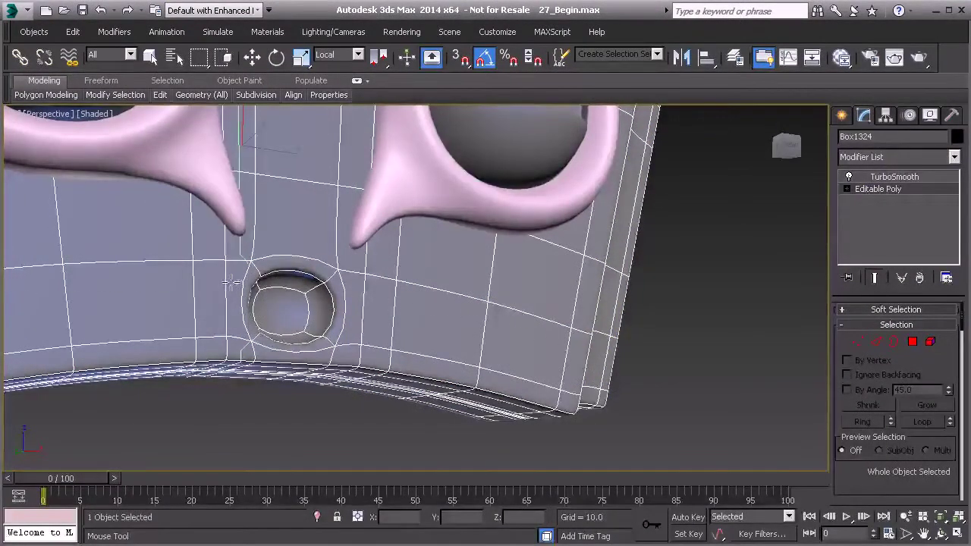
click(230, 285)
click(229, 330)
alt+middle_drag(293, 328, 229, 338)
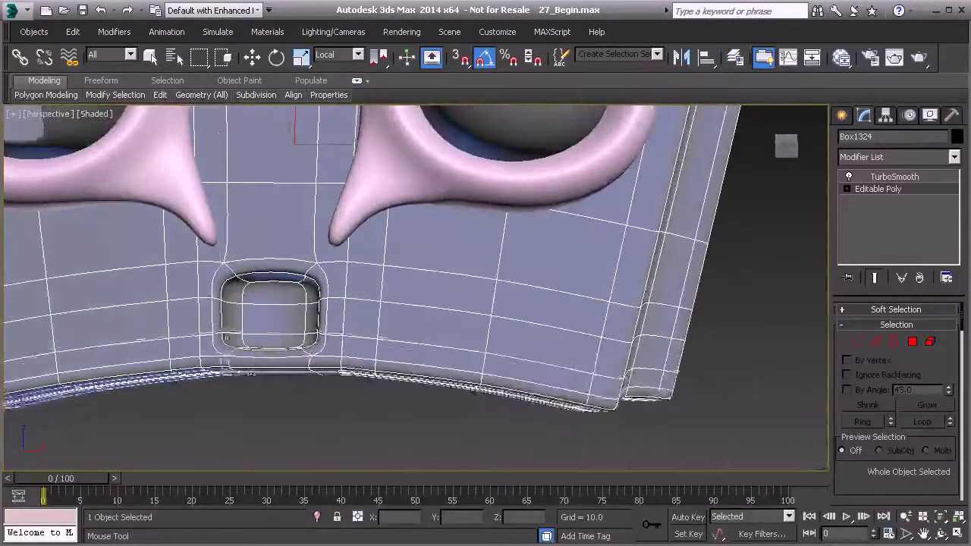
click(242, 348)
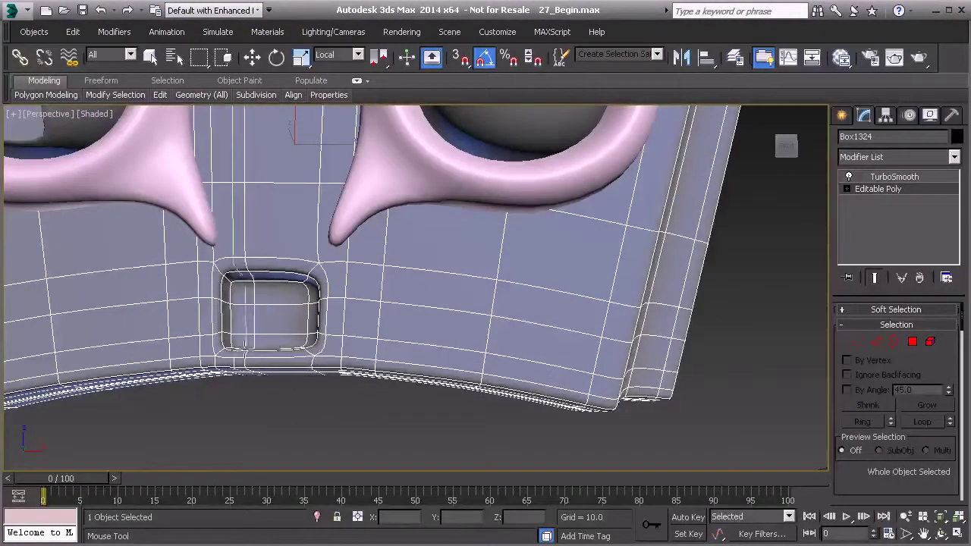
click(293, 350)
key(w)
Create a cube about 6.63 units wide with AutoGrid off, over the panel's recess in the front view
scroll(281, 303, down, 2)
alt+middle_drag(282, 303, 306, 366)
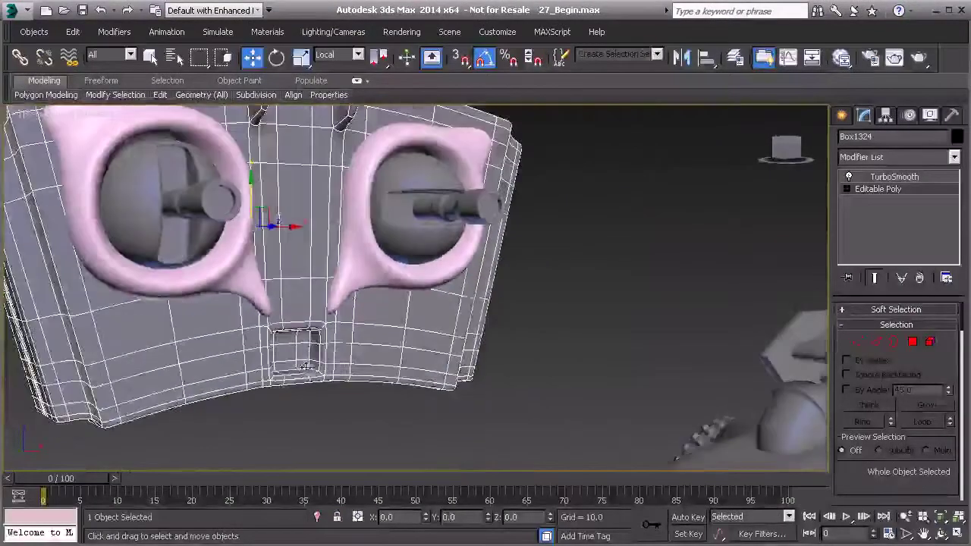
click(841, 115)
click(868, 212)
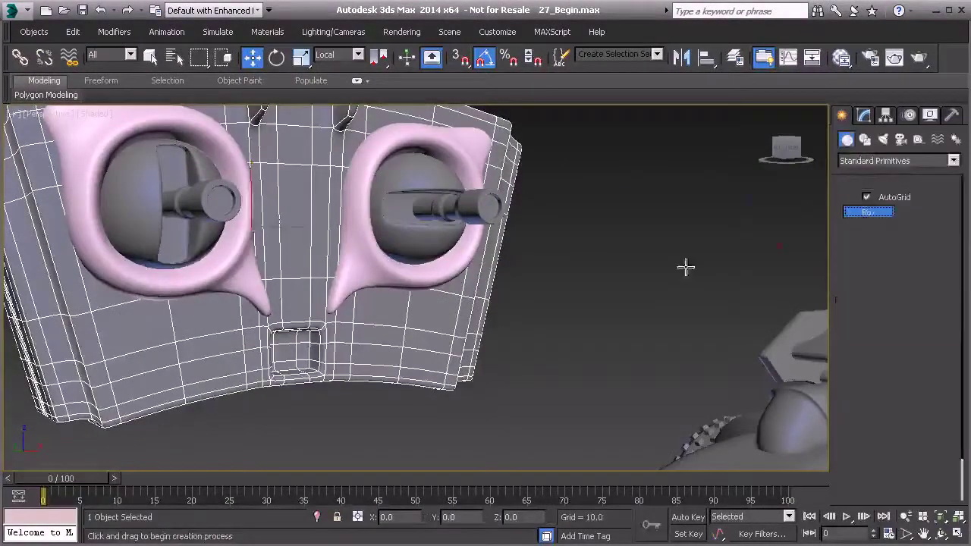
scroll(324, 330, down, 3)
key(f)
middle_drag(318, 317, 291, 263)
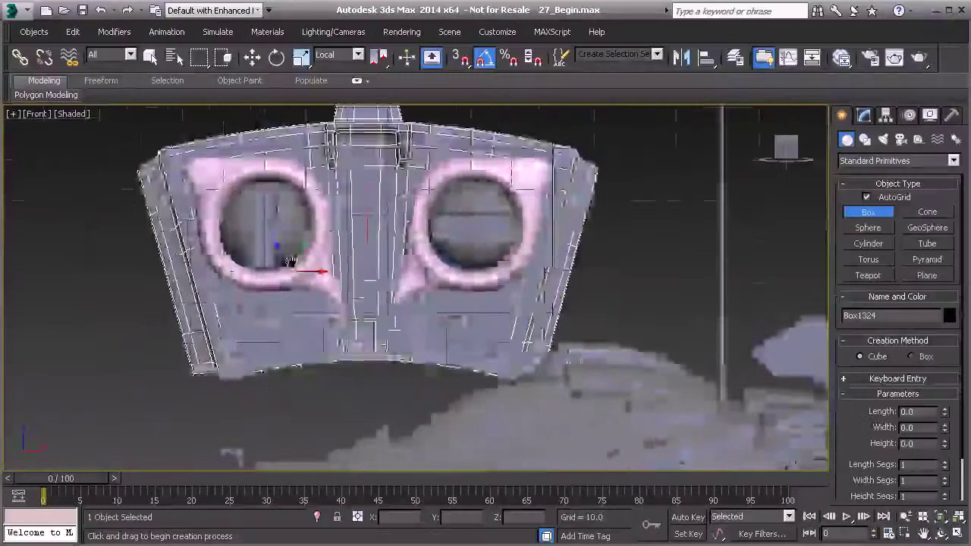
scroll(311, 282, up, 3)
click(867, 197)
middle_drag(469, 373, 464, 336)
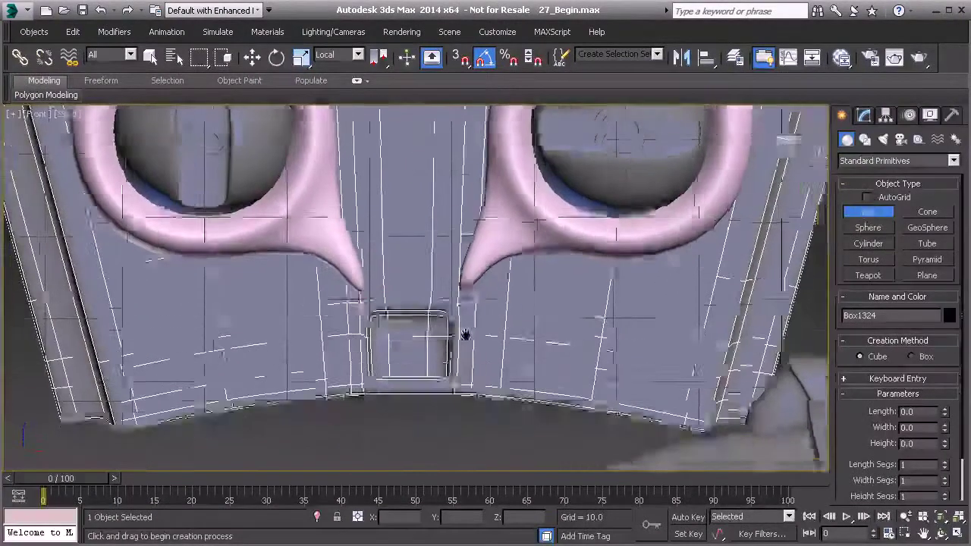
scroll(465, 335, up, 2)
key(F3)
mouse_move(341, 321)
mouse_down()
mouse_move(374, 364)
mouse_move(366, 341)
mouse_up()
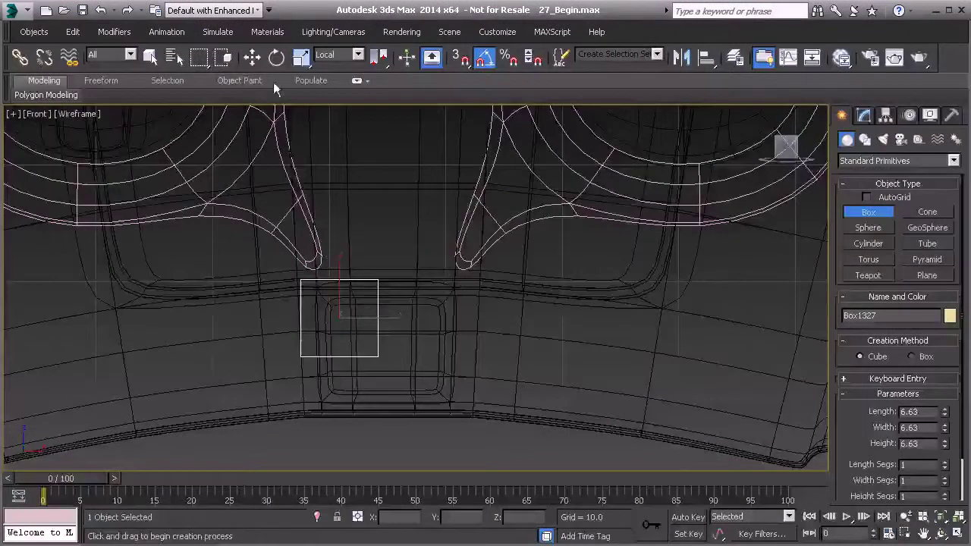
Align the new cube with the recess in the front view and move it in depth until it sits in the recess
click(252, 58)
drag(358, 302, 391, 331)
key(F3)
scroll(392, 337, down, 2)
alt+middle_drag(393, 338, 480, 335)
scroll(406, 351, down, 4)
middle_drag(332, 355, 457, 363)
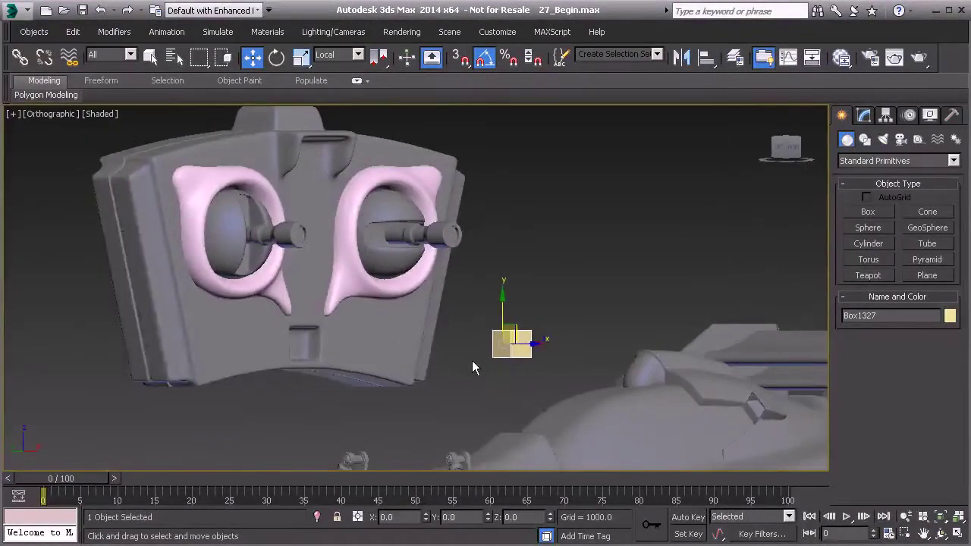
key(p)
key(z)
scroll(455, 359, down, 10)
middle_drag(267, 334, 322, 346)
alt+middle_drag(323, 346, 402, 355)
drag(487, 355, 173, 325)
middle_drag(251, 325, 307, 336)
scroll(357, 324, up, 4)
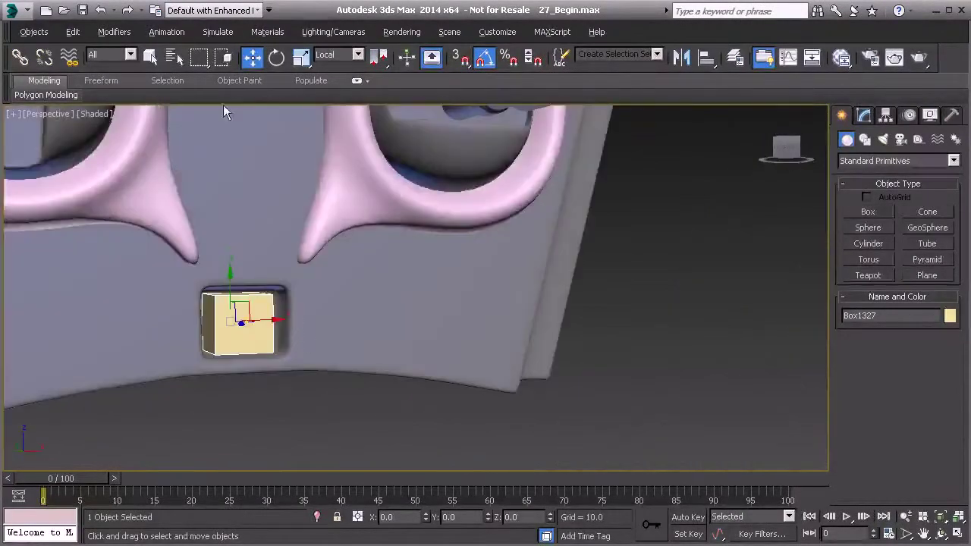
Scale the cube down to fit inside the recess and rotate it 90 degrees so it stands upright
click(301, 58)
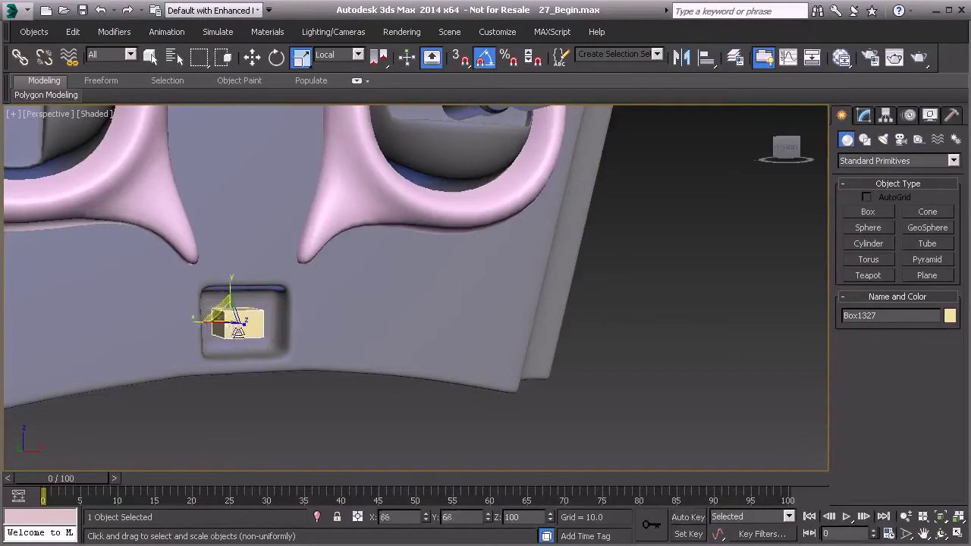
middle_drag(288, 346, 374, 344)
scroll(339, 351, up, 3)
drag(294, 326, 260, 328)
alt+middle_drag(267, 332, 243, 345)
key(e)
drag(238, 282, 209, 301)
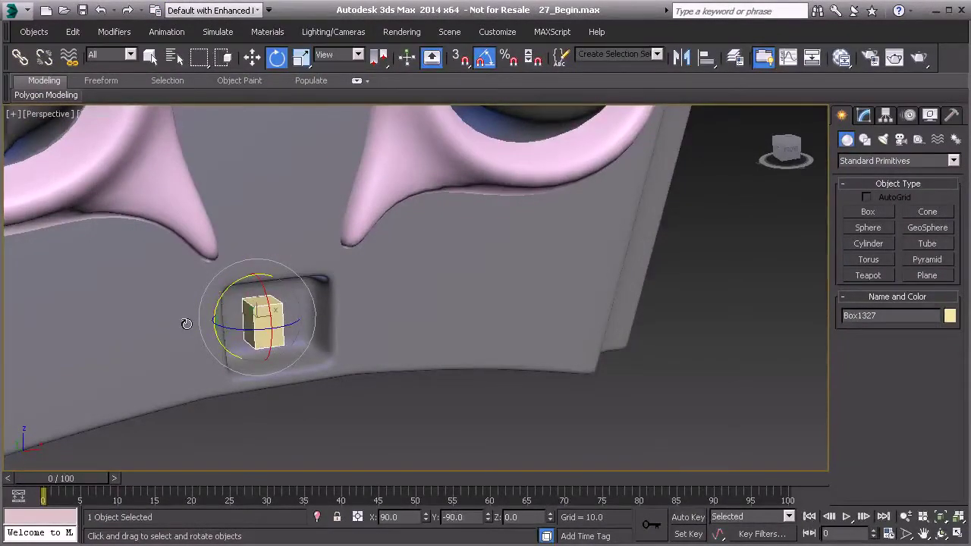
key(w)
Adjust the upright box's proportions and fine-tune its depth inside the recess as a small switch
alt+middle_drag(269, 328, 233, 335)
click(301, 59)
drag(230, 326, 225, 308)
alt+middle_drag(249, 309, 271, 346)
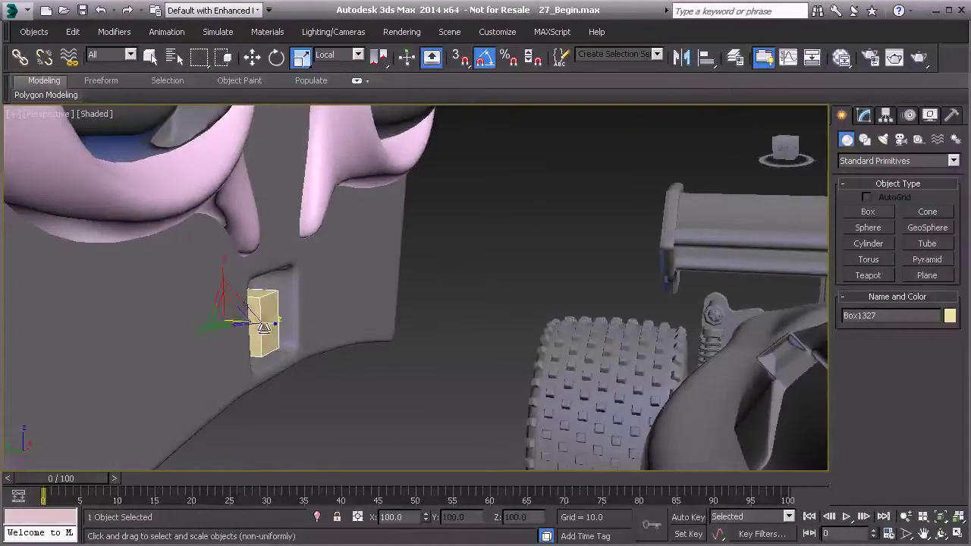
key(w)
drag(272, 327, 273, 326)
mouse_move(273, 326)
alt+middle_down()
mouse_move(258, 322)
mouse_move(281, 318)
alt+middle_up()
scroll(258, 321, down, 4)
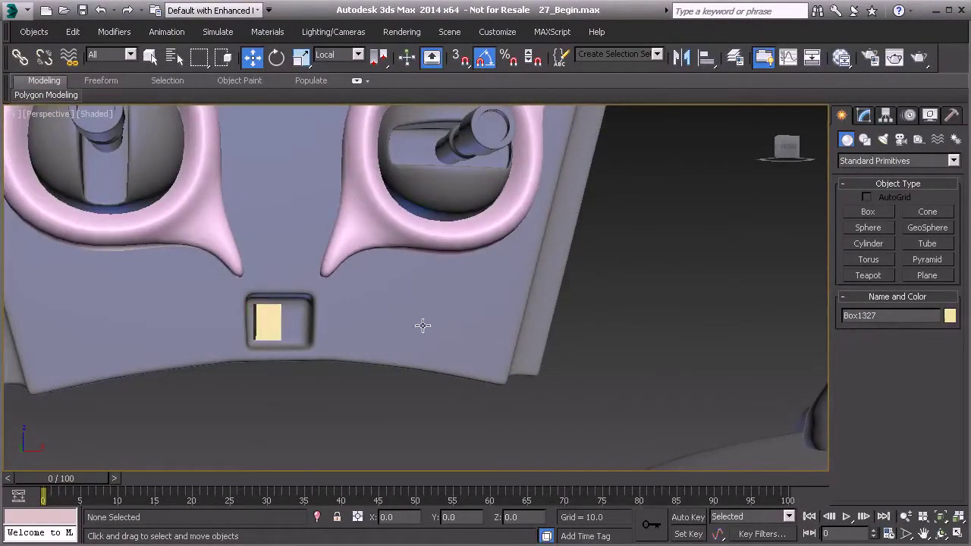
Select the car's antenna rod together with its tip and clone both as instances
scroll(423, 325, down, 4)
middle_drag(347, 292, 342, 437)
scroll(344, 436, down, 3)
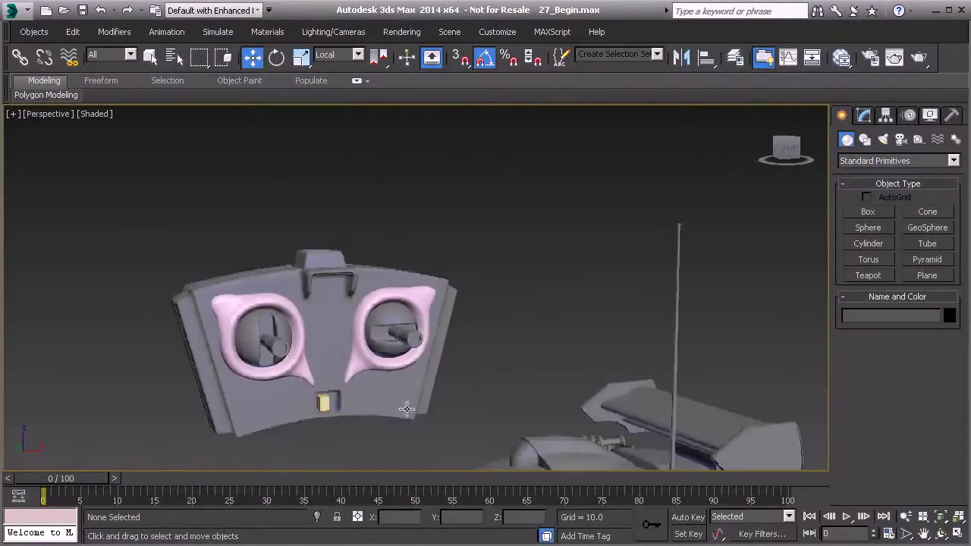
middle_drag(405, 407, 364, 365)
scroll(440, 364, down, 3)
scroll(523, 388, up, 3)
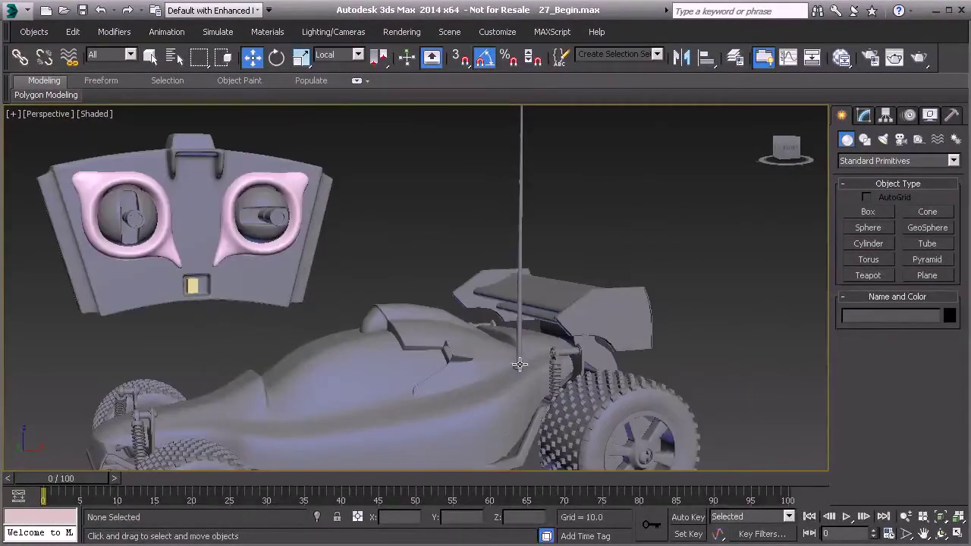
click(521, 355)
key(z)
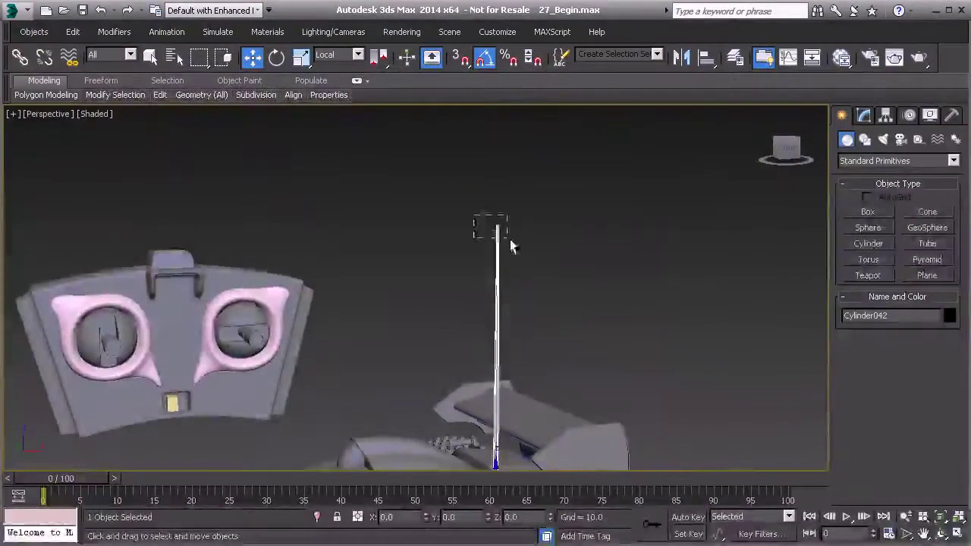
middle_drag(486, 316, 547, 270)
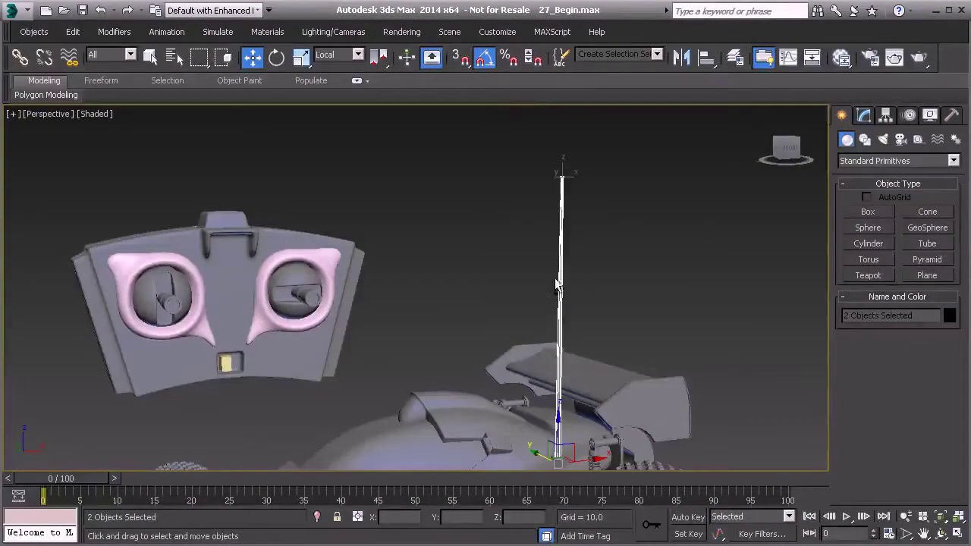
key(ctrl+v)
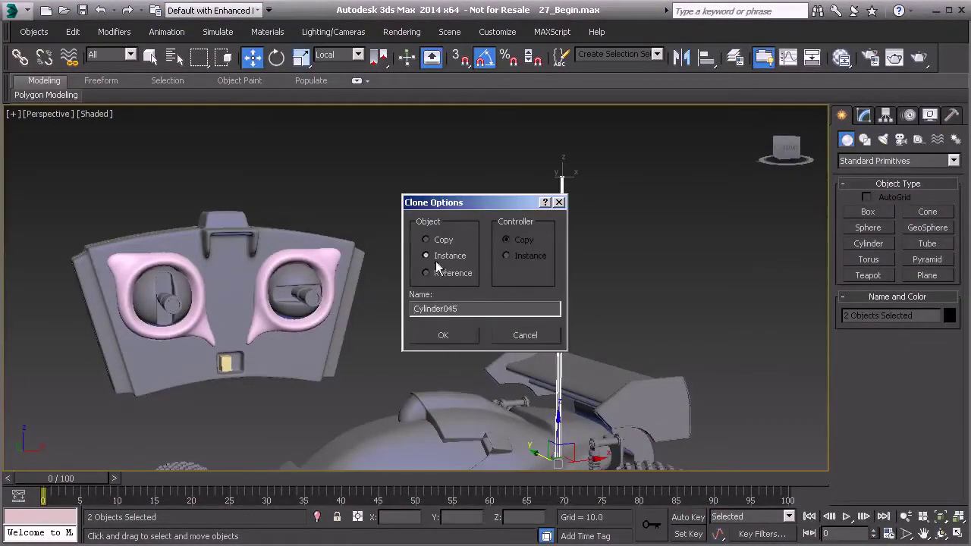
click(447, 336)
Move the cloned antenna over to the controller and center it on the square socket in the top view
mouse_move(535, 455)
mouse_down()
mouse_move(463, 409)
mouse_move(373, 374)
mouse_move(395, 379)
mouse_move(258, 371)
mouse_move(217, 175)
mouse_up()
alt+middle_drag(218, 174, 340, 300)
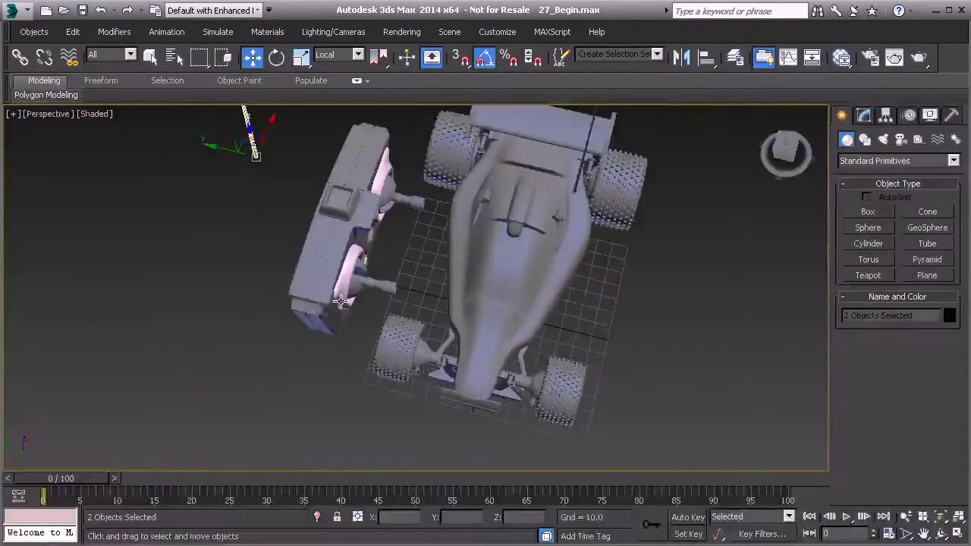
key(t)
middle_drag(341, 190, 357, 342)
drag(378, 165, 353, 262)
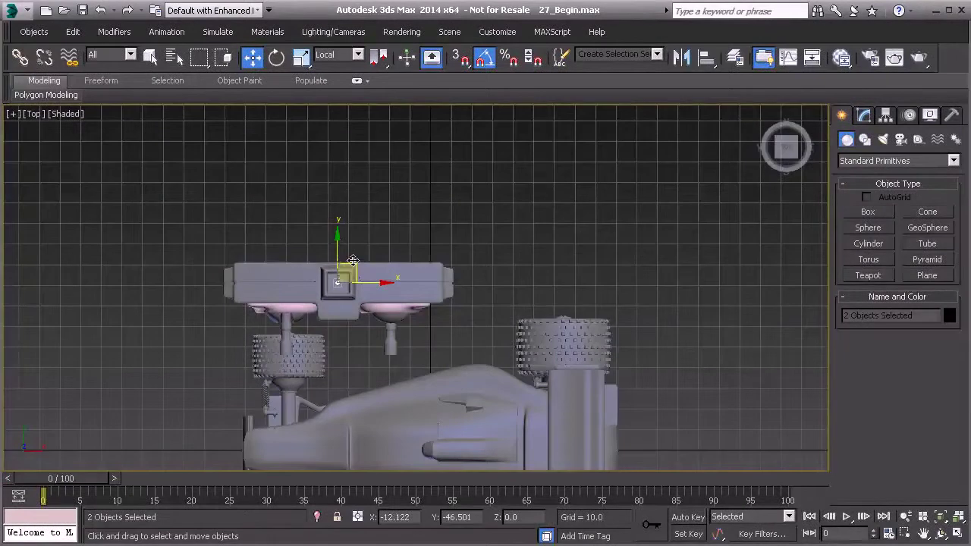
scroll(338, 289, up, 10)
scroll(336, 275, down, 5)
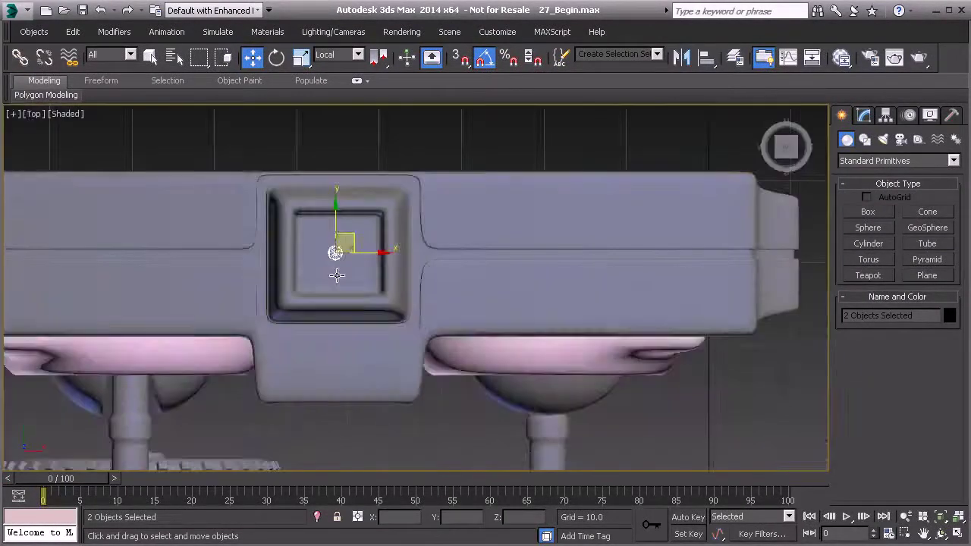
key(p)
alt+middle_drag(354, 314, 345, 241)
Scale the cloned antenna up uniformly to make it longer and thicker on the controller
scroll(354, 287, down, 5)
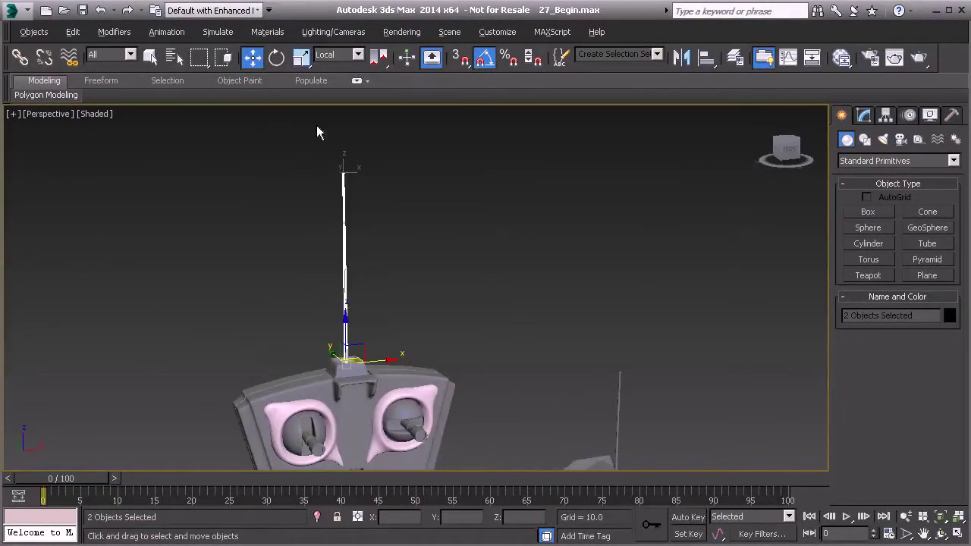
click(301, 59)
alt+middle_drag(321, 336, 318, 307)
drag(342, 277, 330, 162)
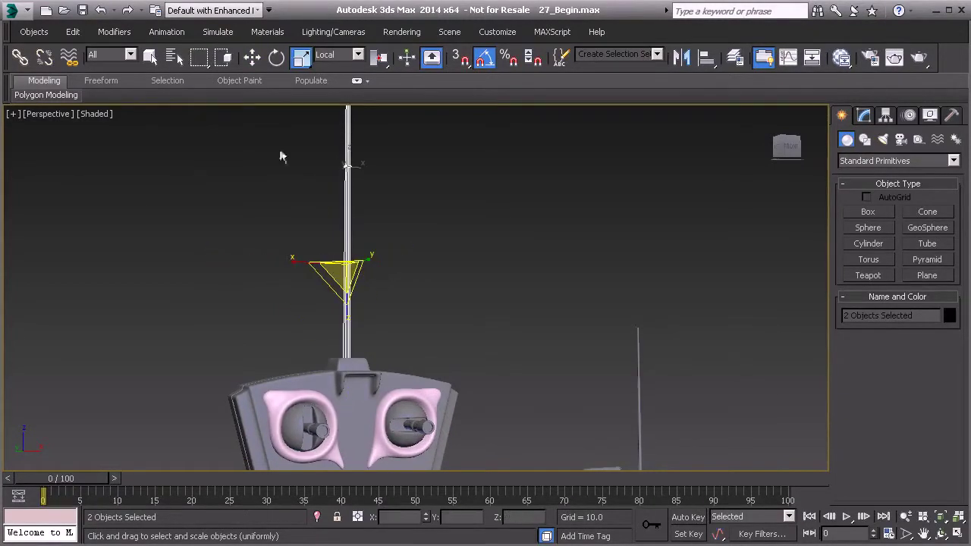
Raise the enlarged antenna so its base rests in the socket on top of the controller
click(252, 69)
scroll(353, 321, down, 5)
alt+middle_drag(353, 321, 354, 361)
scroll(354, 362, up, 5)
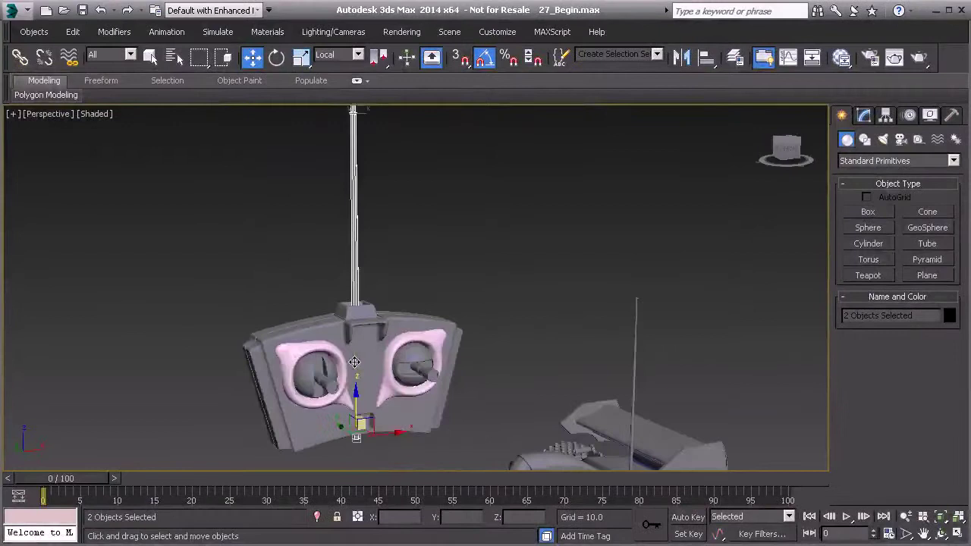
scroll(356, 368, up, 5)
scroll(362, 418, down, 7)
scroll(362, 412, up, 3)
middle_drag(362, 413, 391, 349)
drag(384, 338, 378, 198)
middle_drag(389, 249, 390, 303)
scroll(389, 294, up, 6)
drag(382, 175, 382, 189)
middle_drag(382, 190, 416, 373)
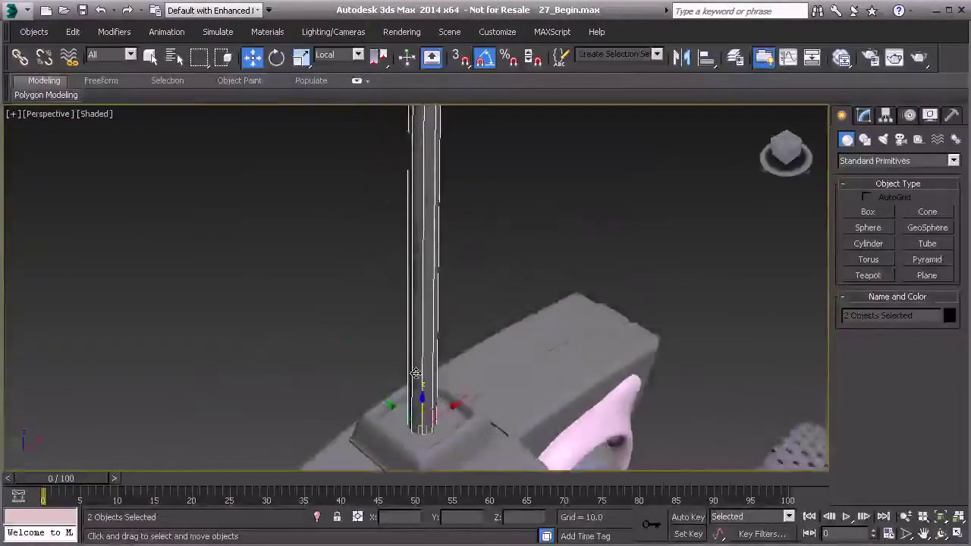
Select the cloned antenna's tip sphere and move it up about 66 units to the rod's upper end
scroll(416, 374, down, 6)
alt+middle_drag(462, 396, 466, 309)
click(489, 365)
middle_drag(466, 310, 479, 464)
middle_drag(405, 208, 416, 288)
scroll(416, 288, up, 5)
click(423, 391)
drag(416, 362, 409, 110)
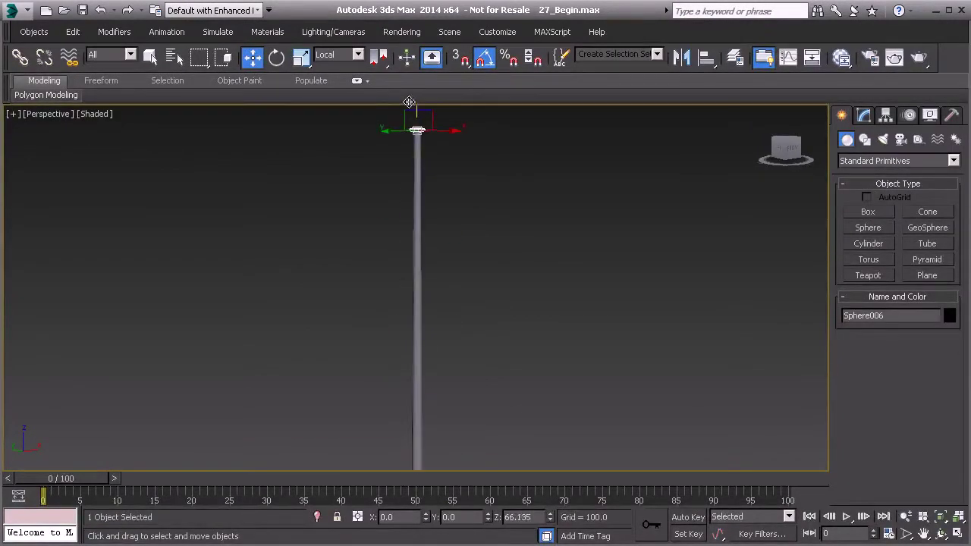
middle_drag(468, 424, 464, 316)
scroll(455, 364, down, 6)
middle_drag(455, 437, 428, 365)
scroll(432, 363, up, 5)
scroll(428, 364, down, 4)
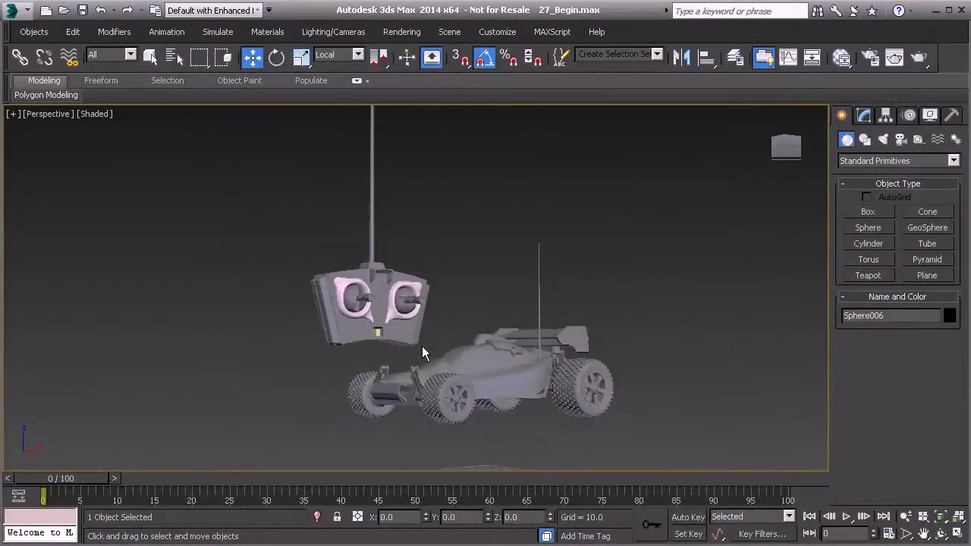